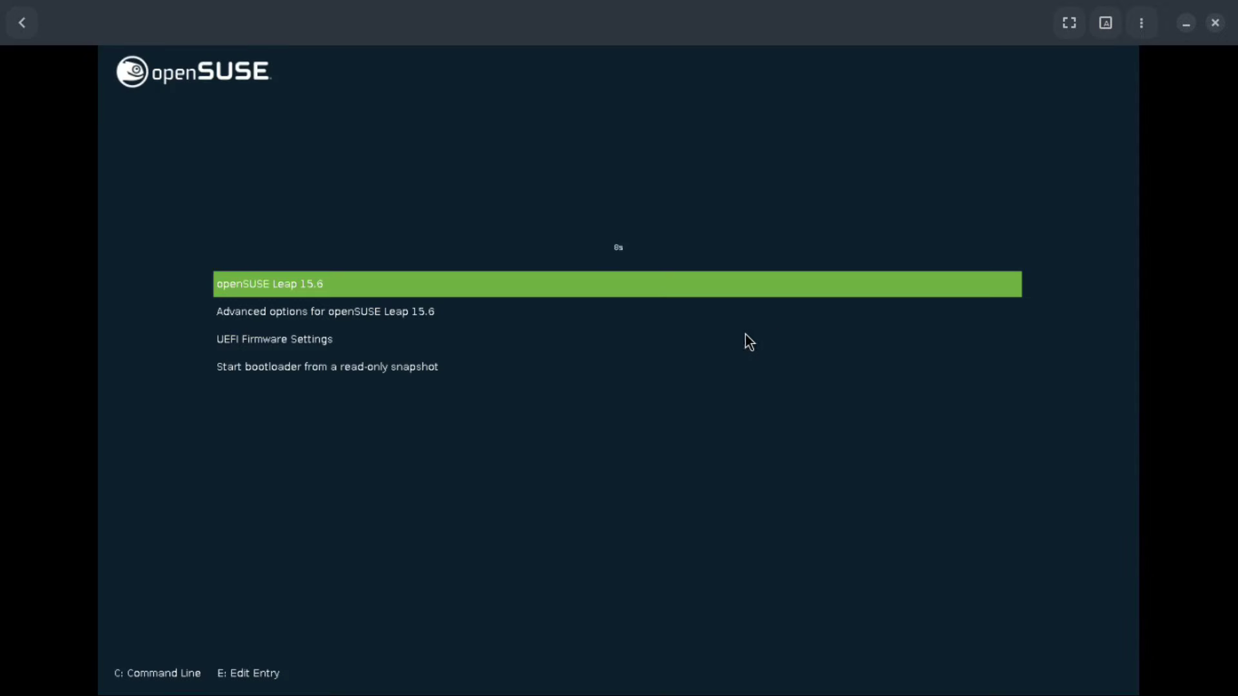
Step: Boot the default openSUSE Leap 15.6 GRUB entry immediately, without waiting for the countdown
key("Return")
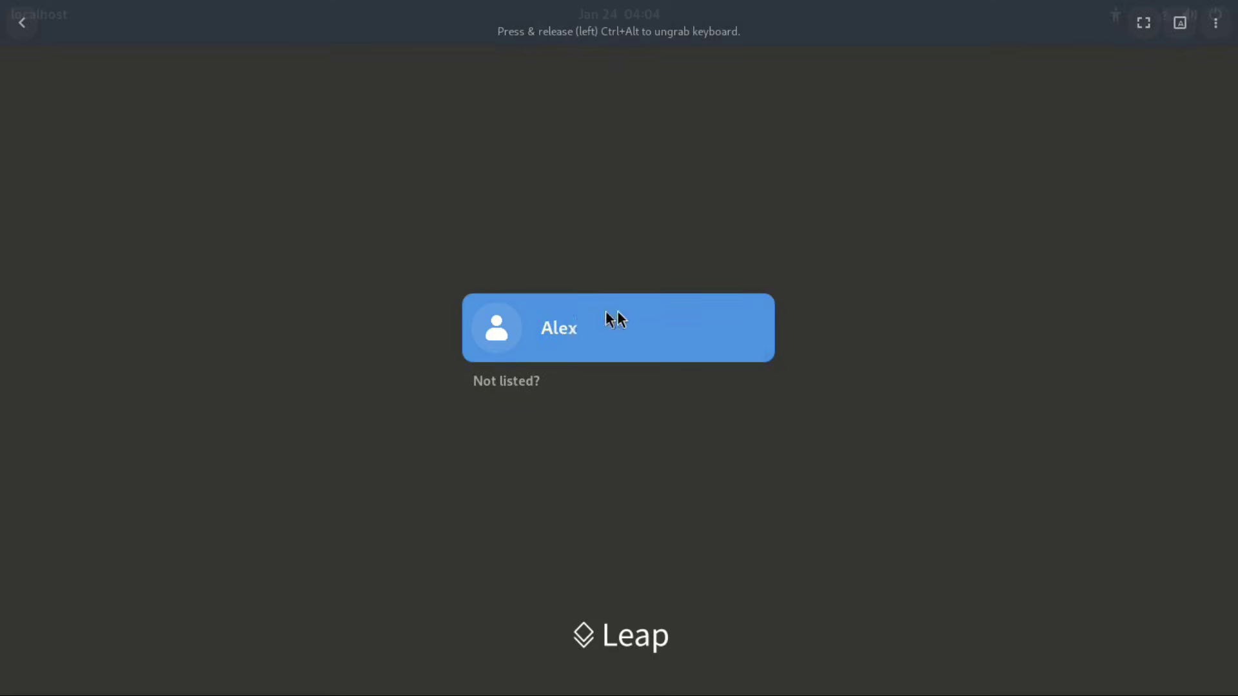
Step: Sign in to the listed user account with its password, keeping the standard GNOME session
left_click(607, 315)
left_click(1188, 636)
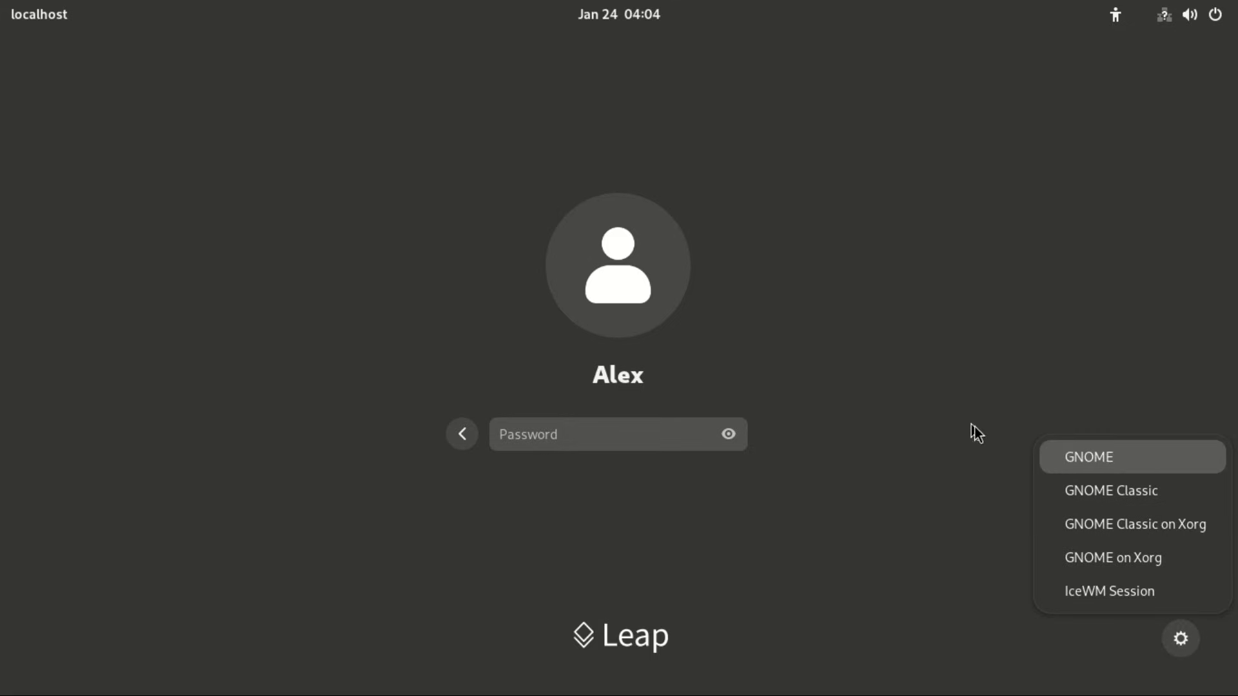
left_click(594, 432)
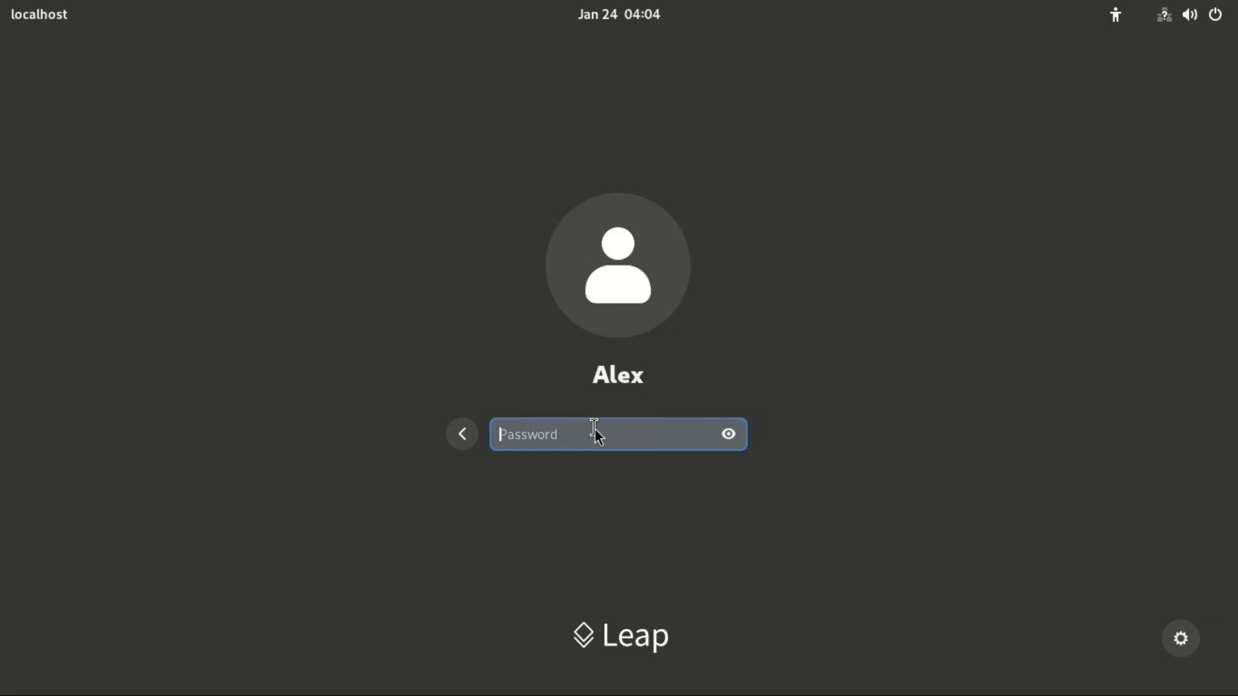
type("123")
key("Return")
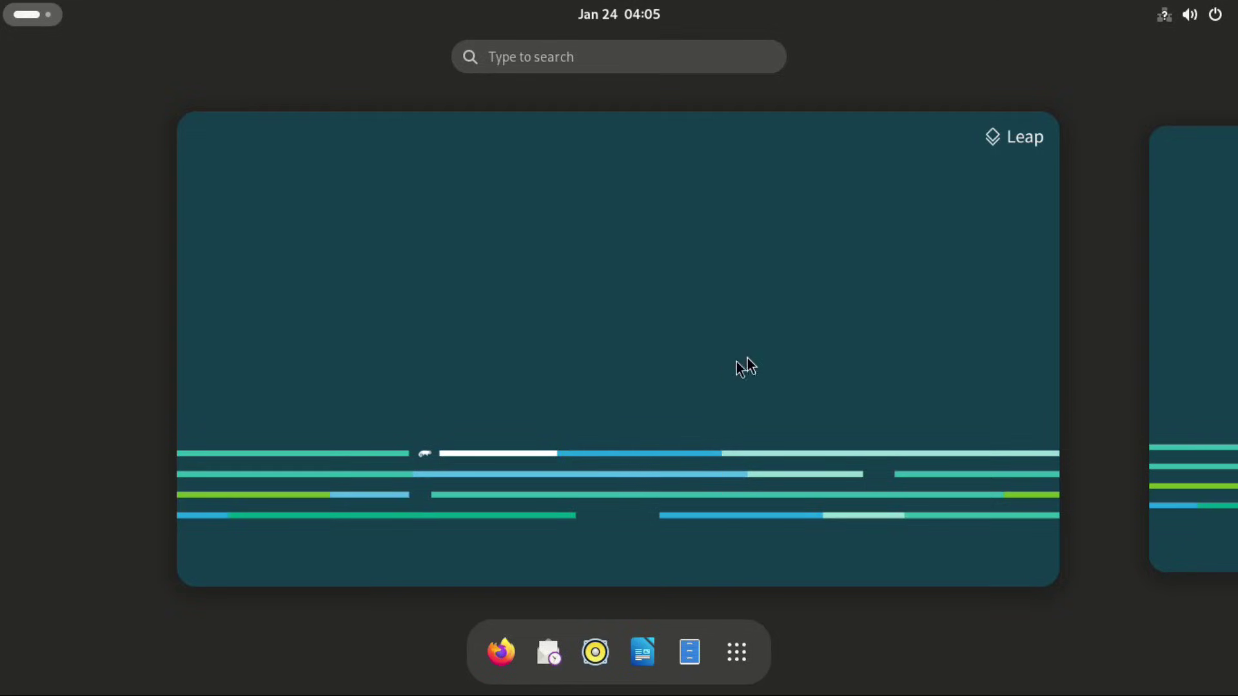
Step: Leave the overview, glance at quick settings, then show all installed applications from Activities
left_click(748, 361)
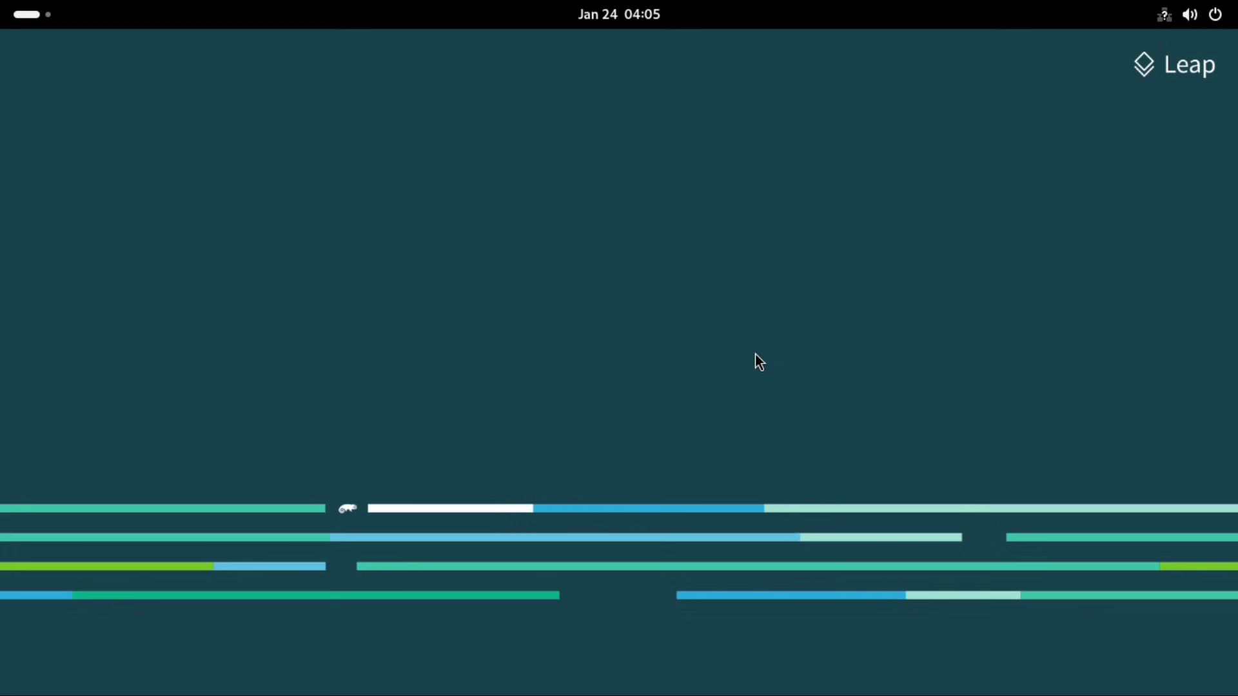
left_click(1218, 16)
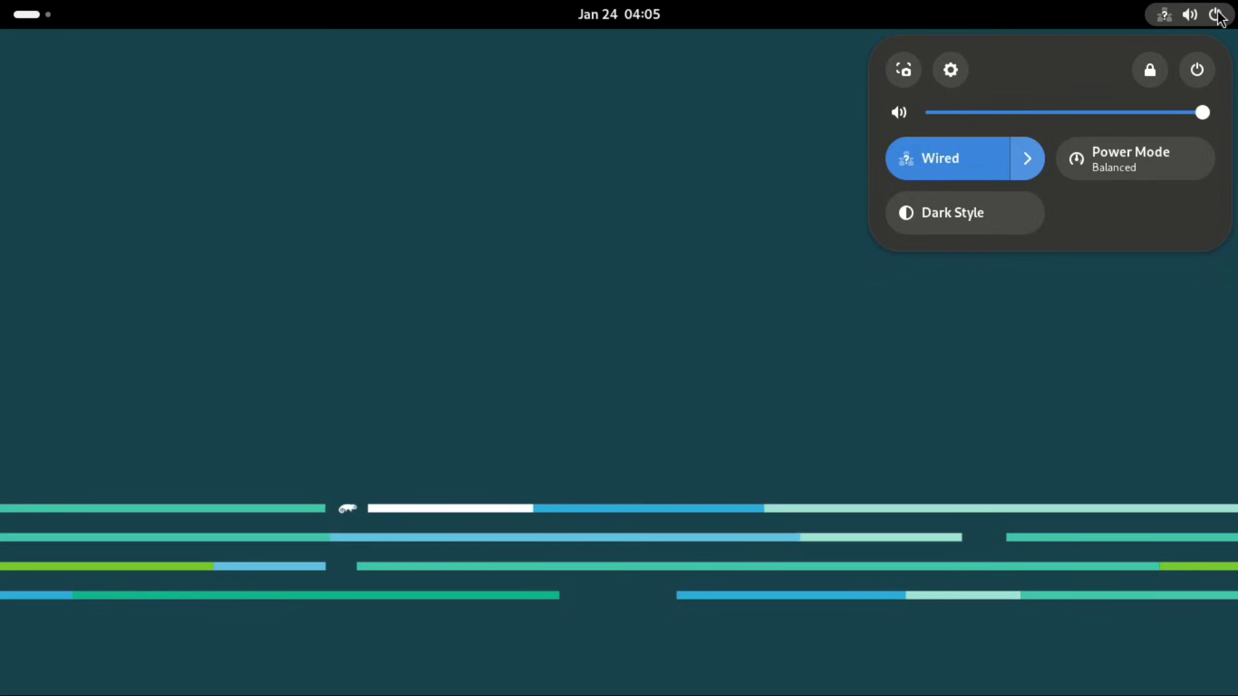
left_click(1218, 15)
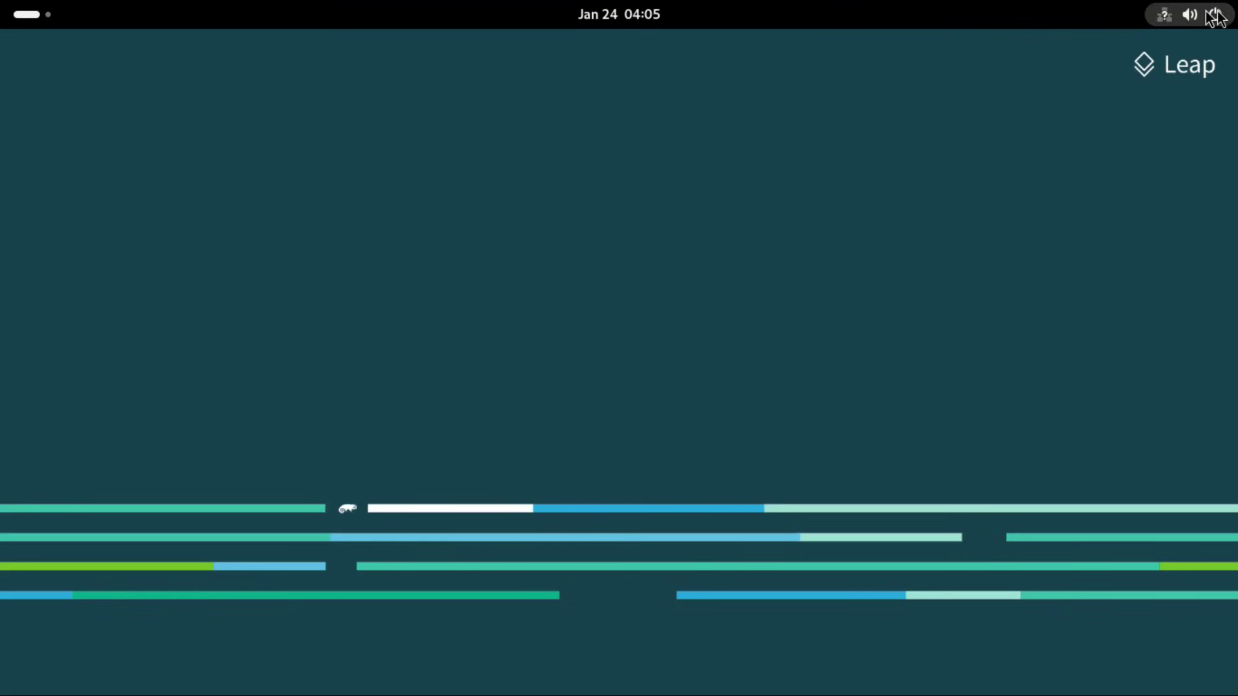
left_click(32, 18)
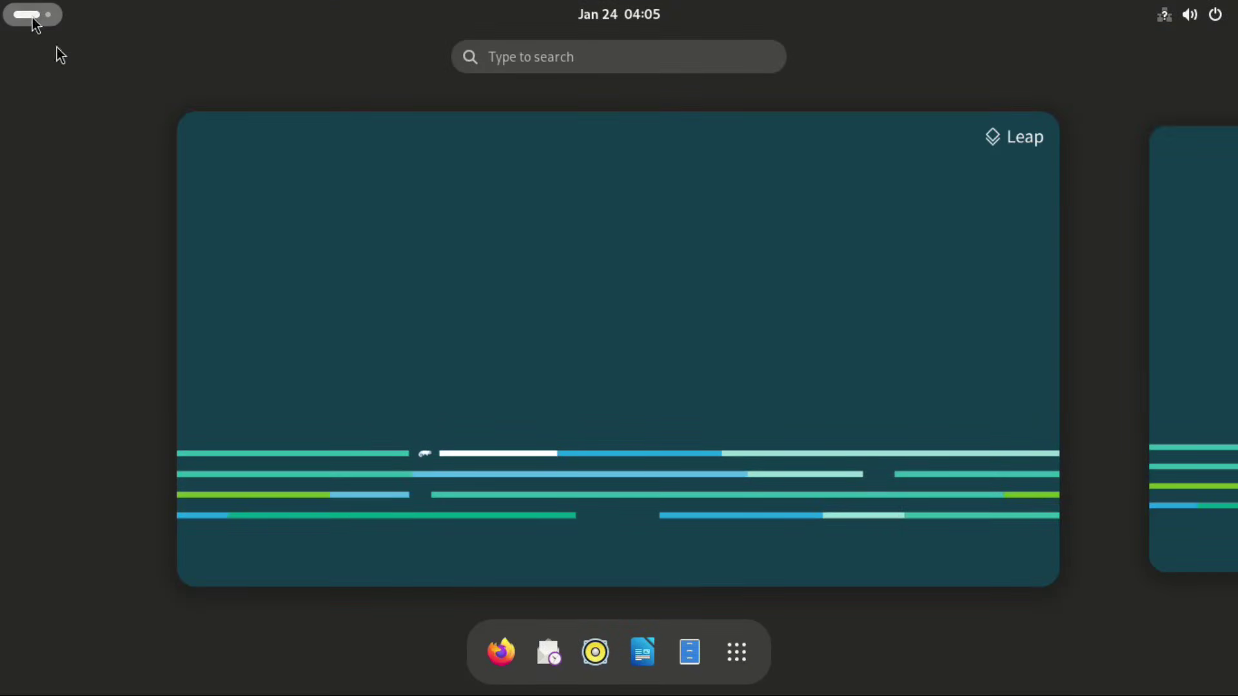
left_click(743, 654)
Step: Launch openSUSE Welcome, read its Read Me notes, go back Home, then close it
scroll(755, 451, "down", 1)
left_click(312, 510)
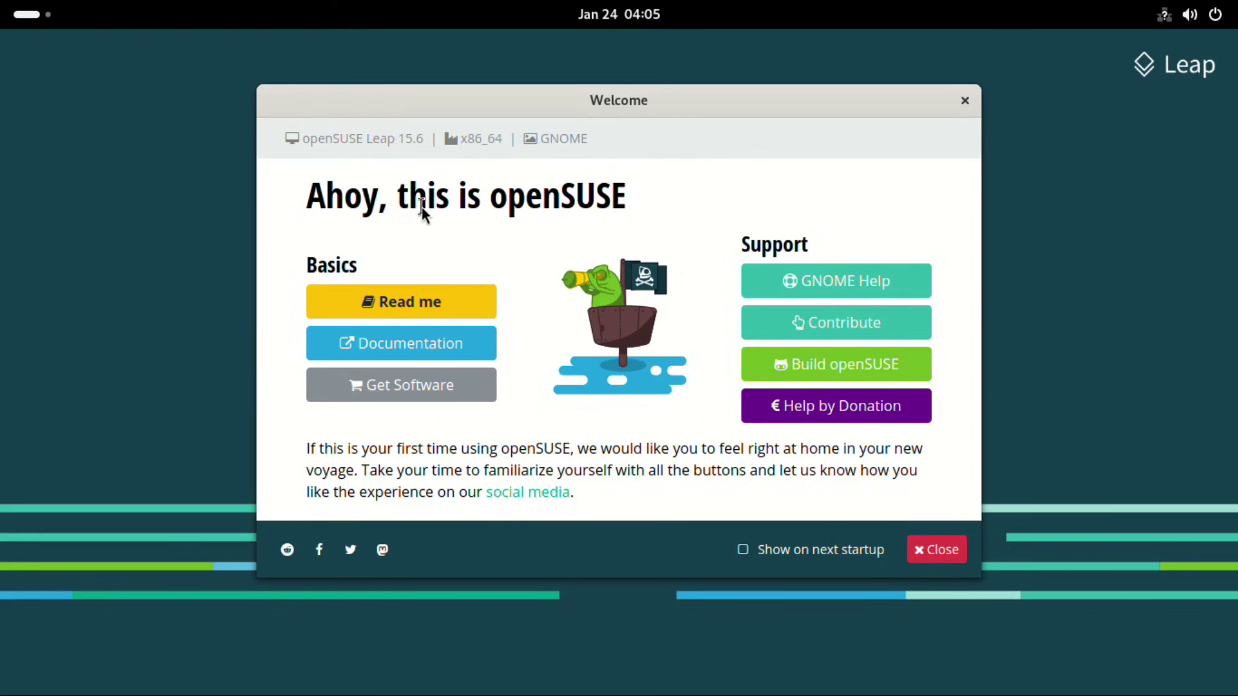
left_click(429, 303)
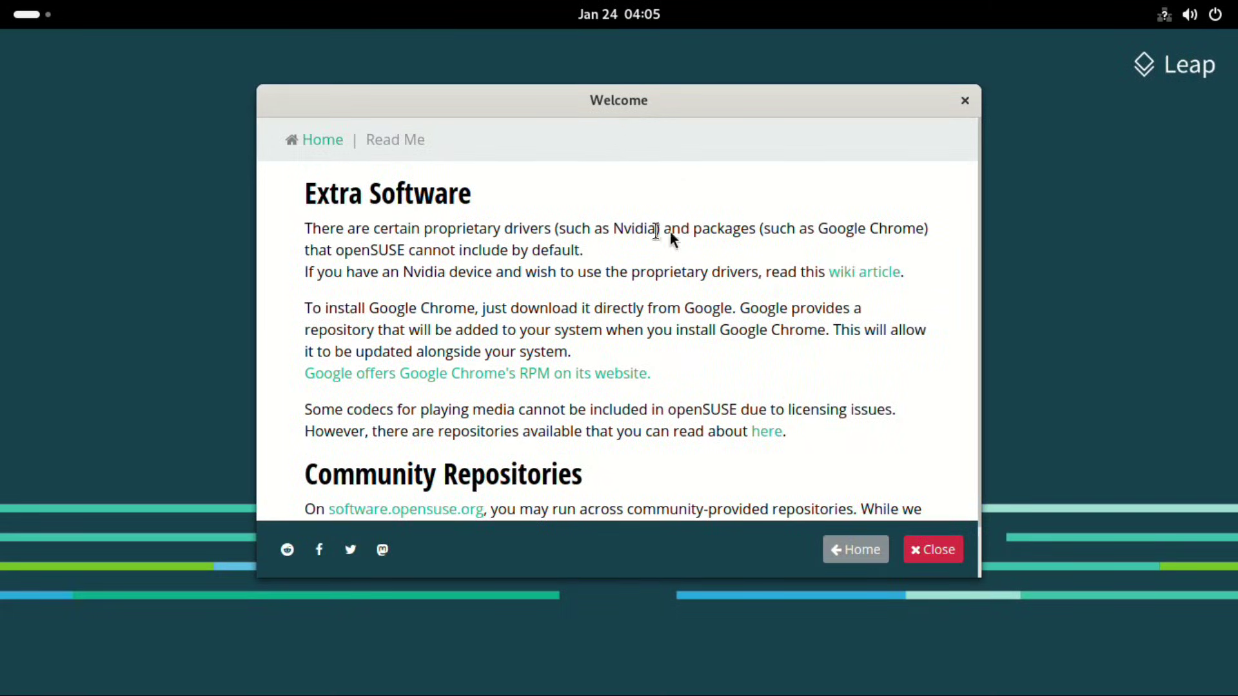
scroll(758, 305, "down", 2)
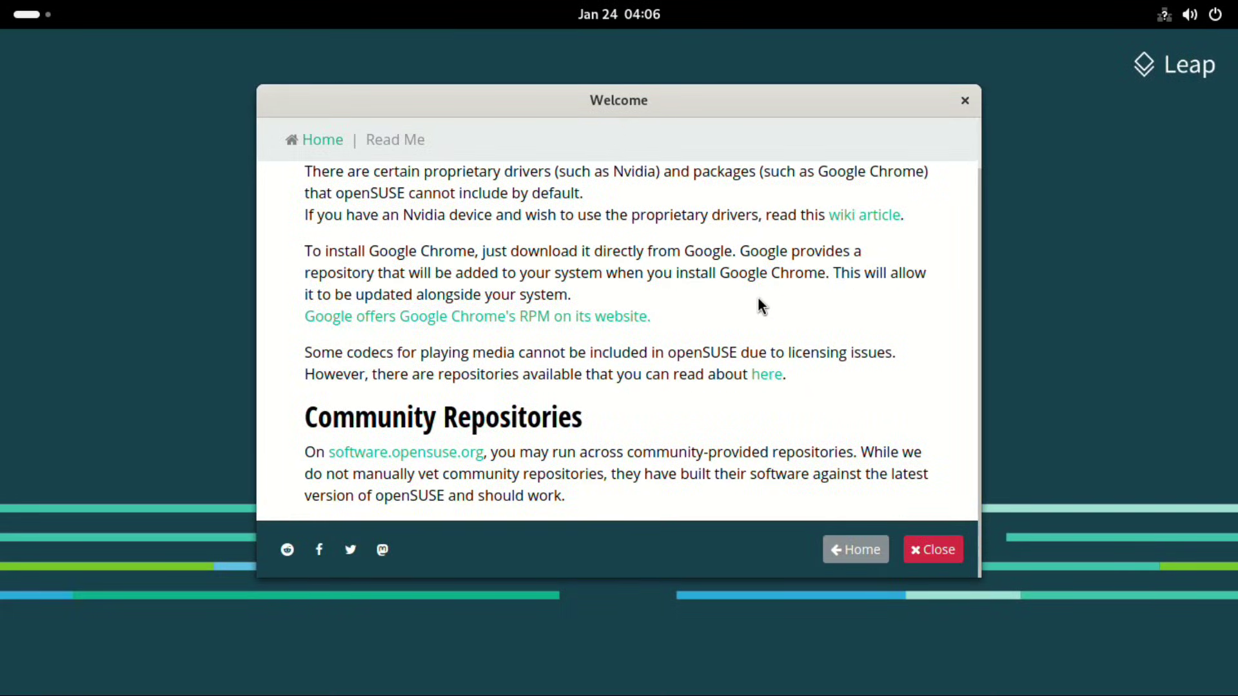
scroll(759, 305, "up", 2)
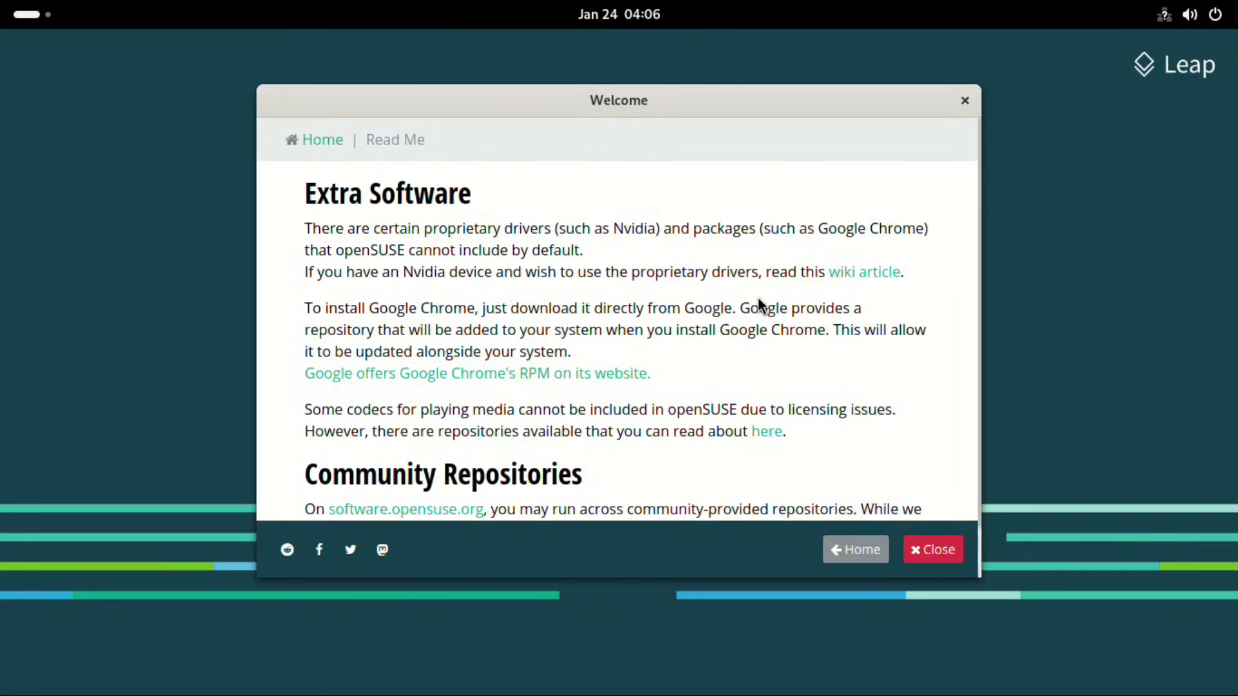
left_click(850, 548)
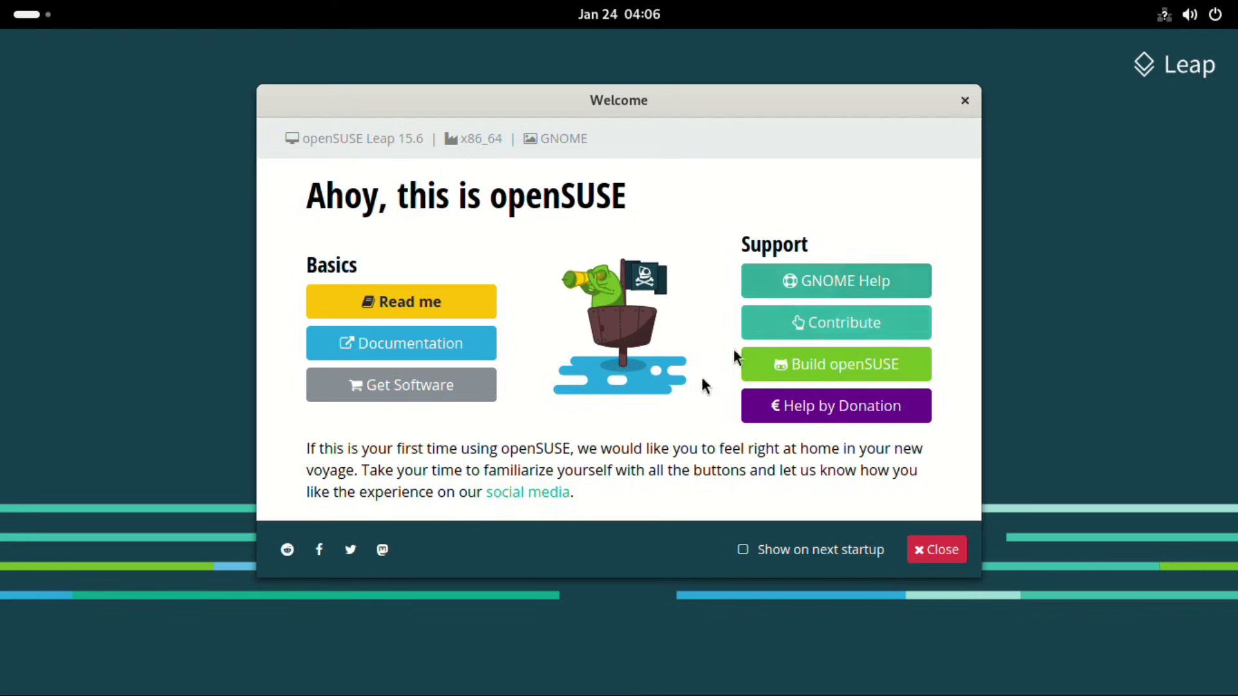
left_click(939, 552)
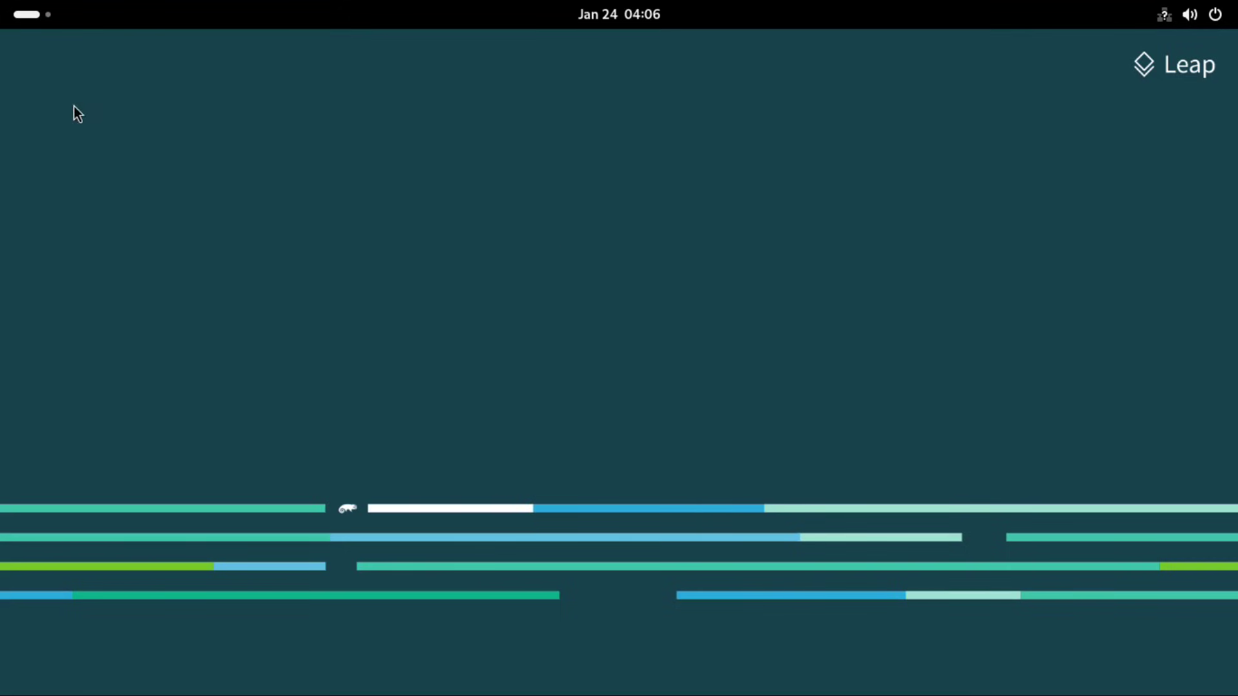
Step: Open the Activities overview, glance at the calendar, then show the quick-settings panel
left_click(29, 22)
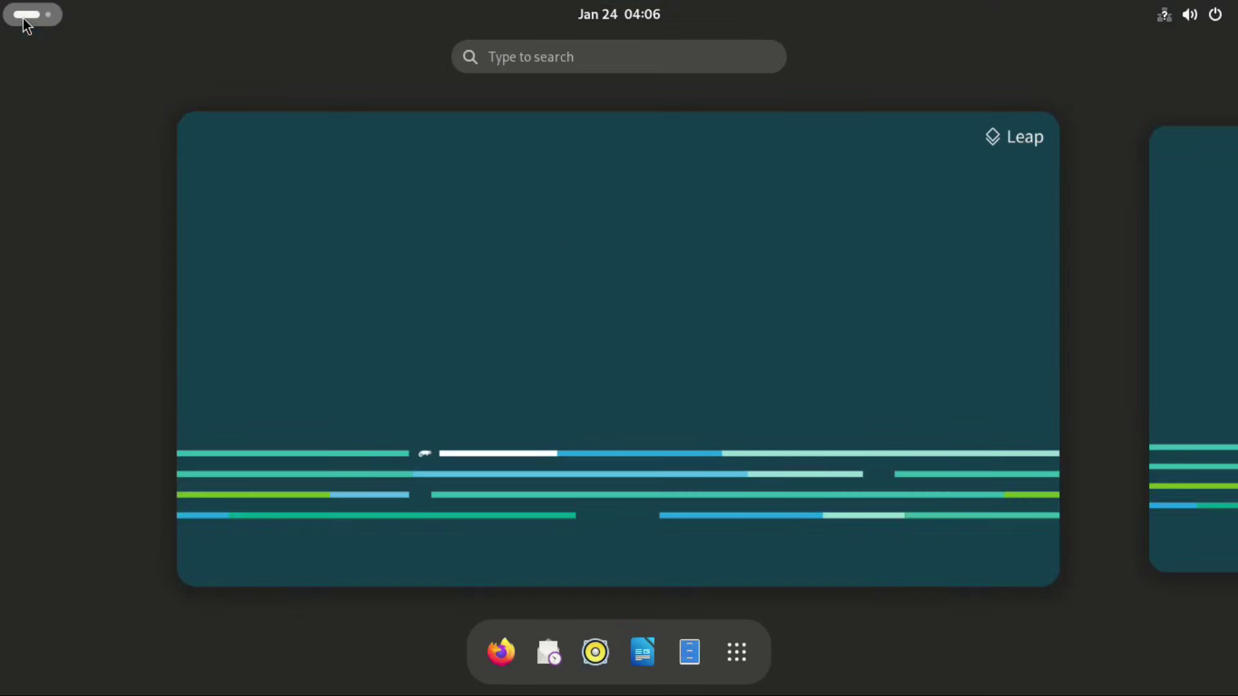
left_click(625, 9)
left_click(624, 9)
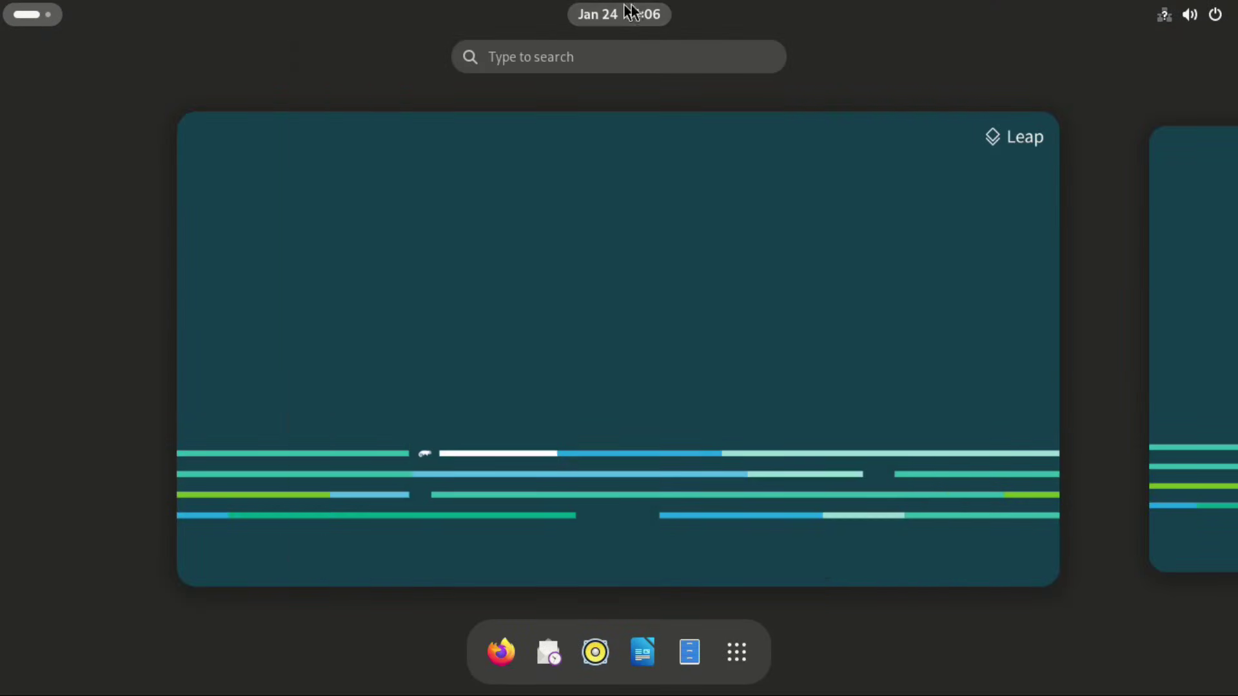
left_click(1211, 14)
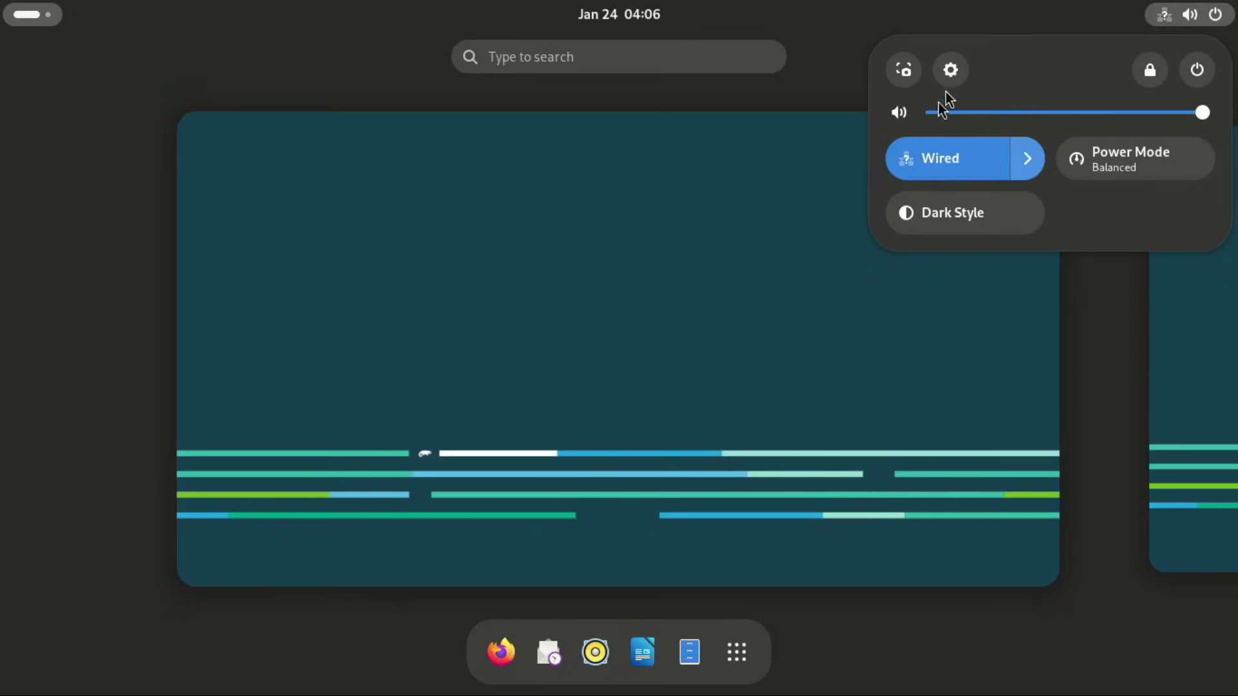
Step: Open Settings and select the operating system name on the About page
left_click(951, 71)
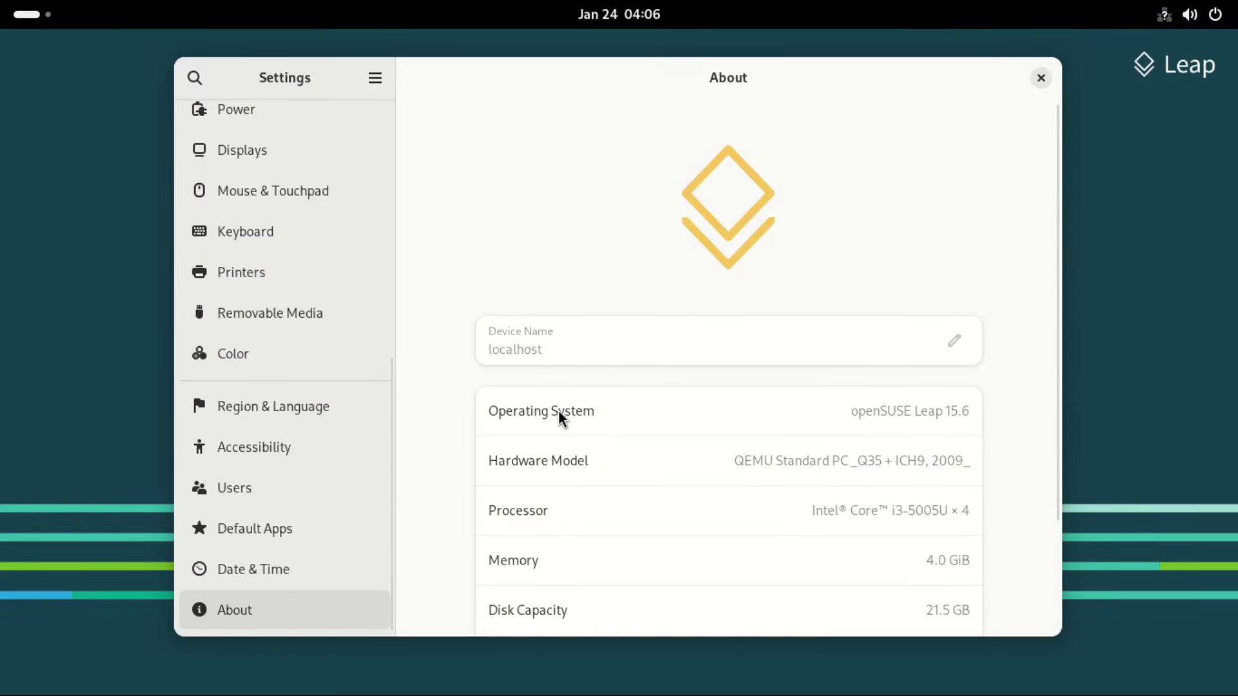
scroll(561, 418, "down", 3)
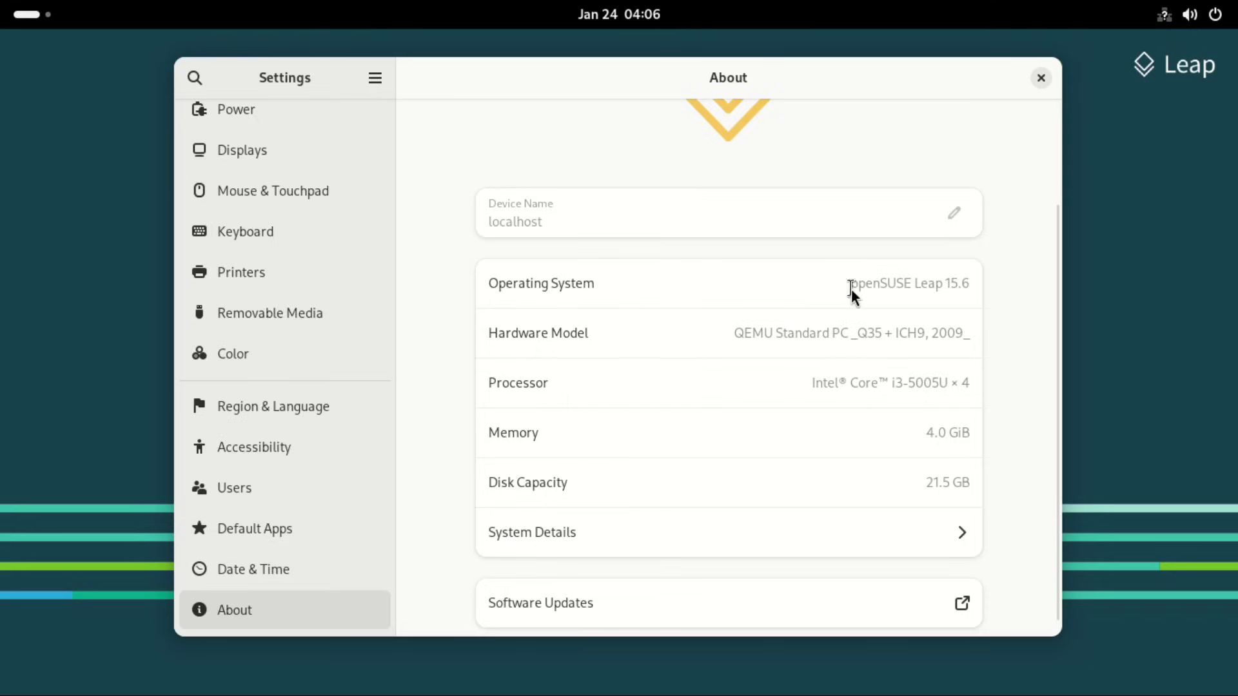
left_click_drag(853, 283, 966, 288)
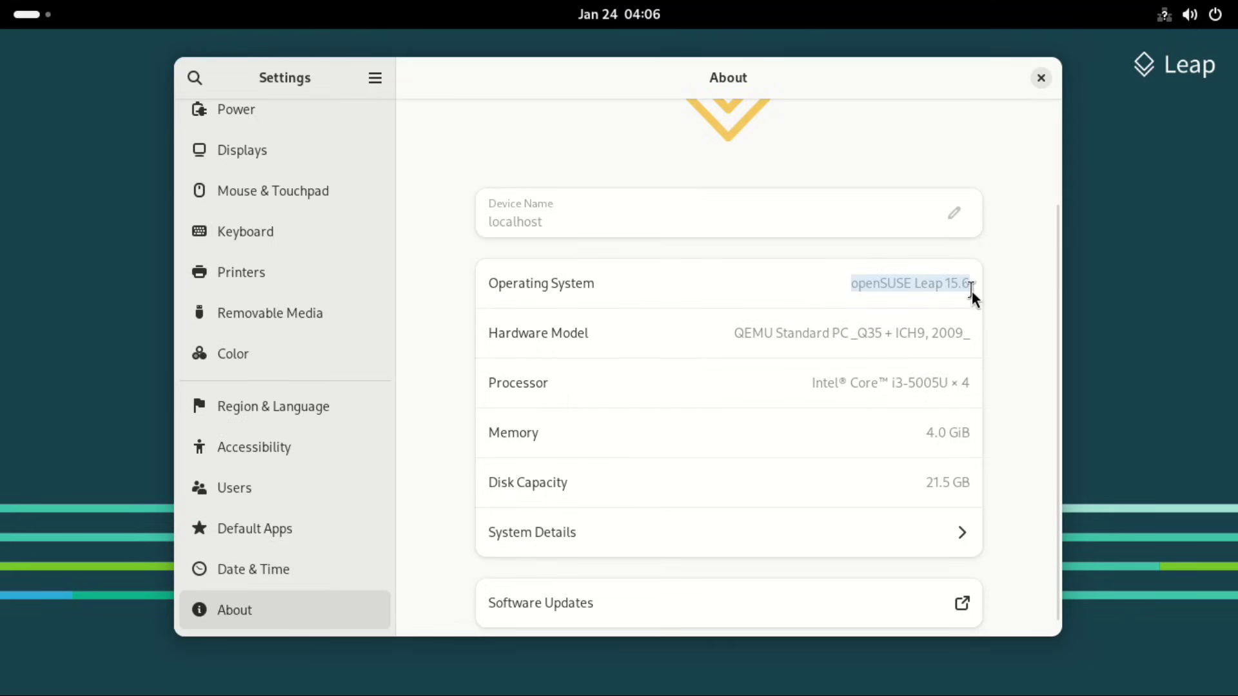
scroll(880, 393, "down", 1)
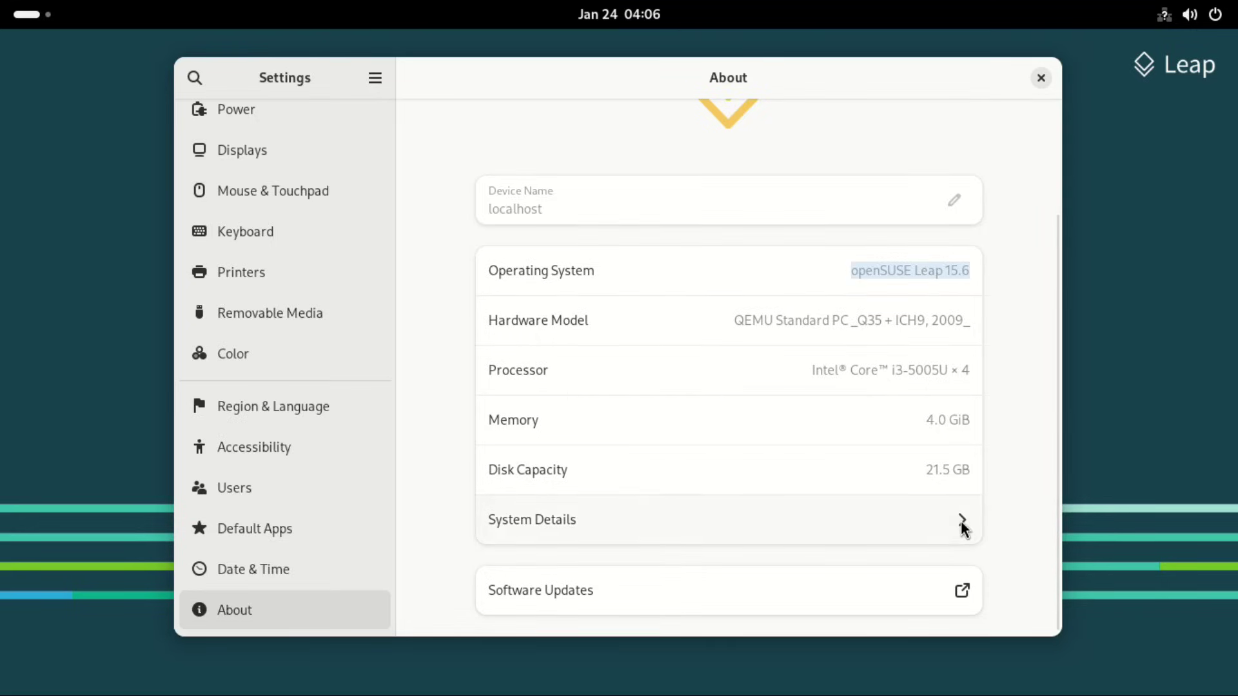
Step: In System Details, select the OS name, GNOME 45.3, kernel and Wayland values, then close it
left_click(961, 520)
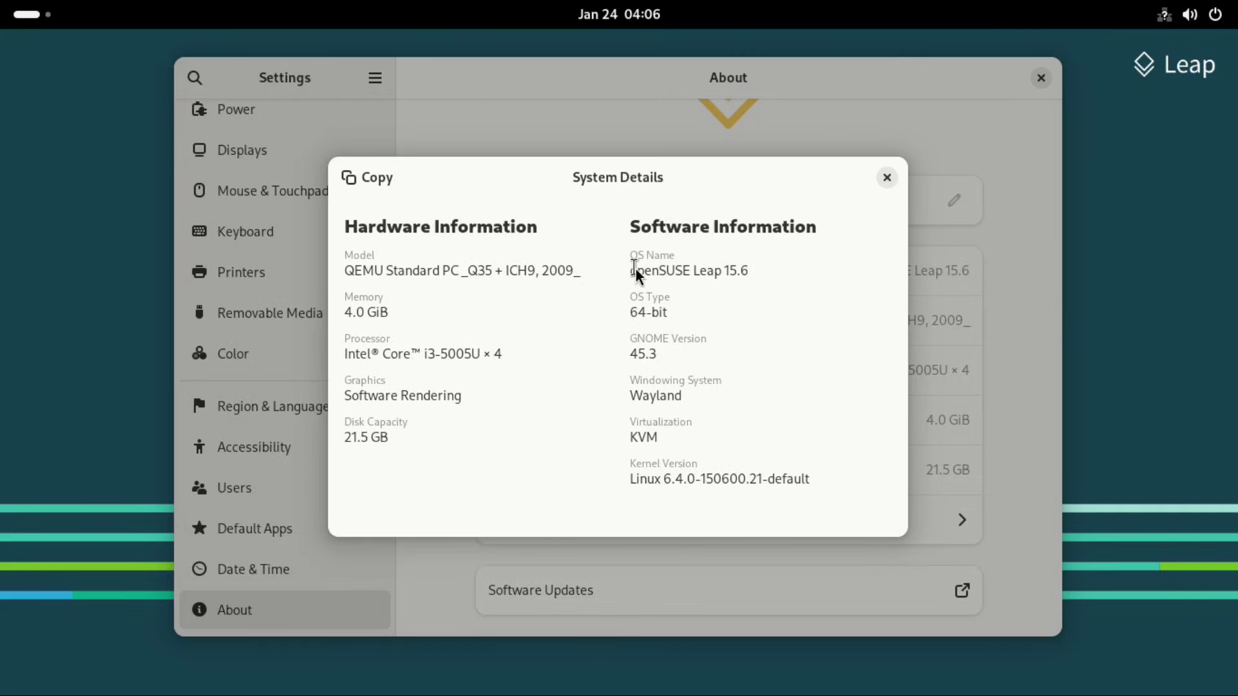
left_click_drag(636, 271, 759, 278)
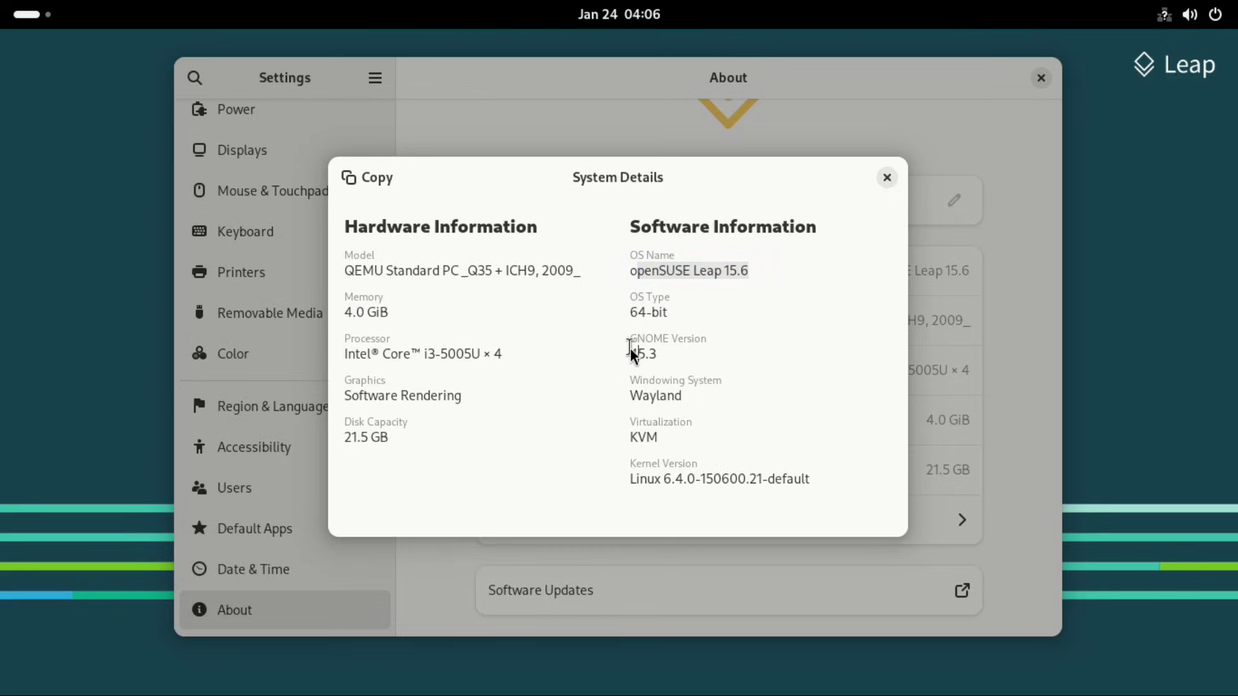
left_click_drag(636, 354, 669, 354)
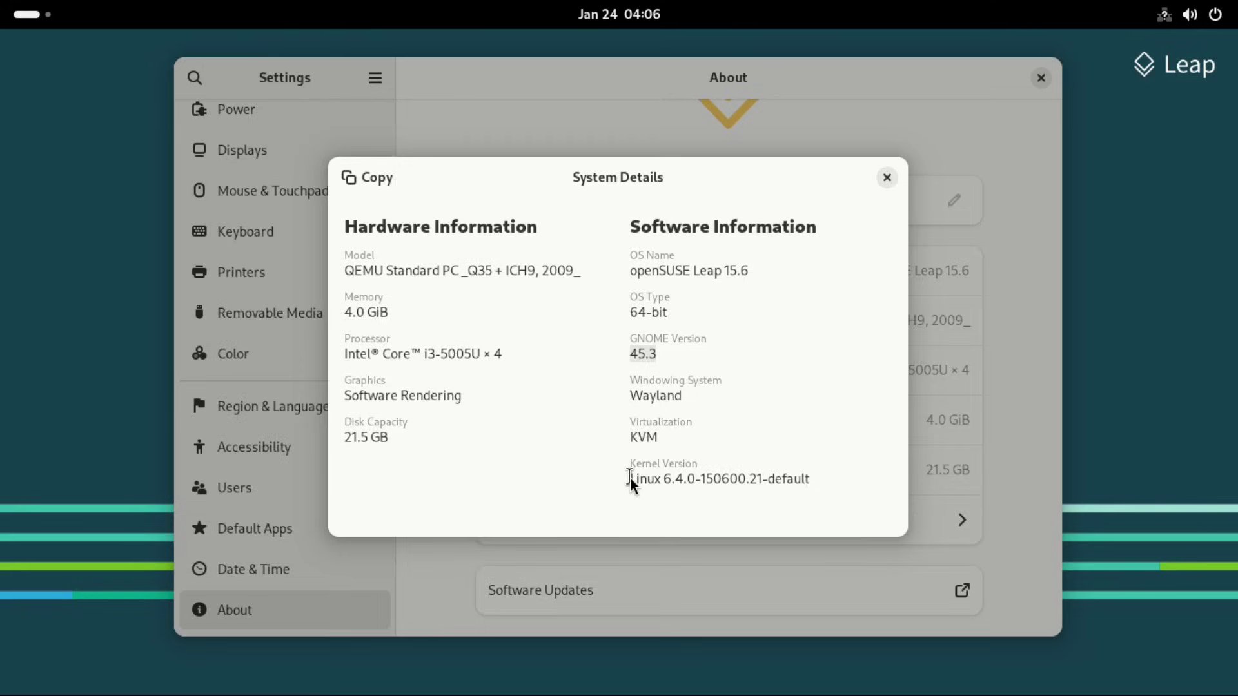
left_click_drag(630, 479, 823, 483)
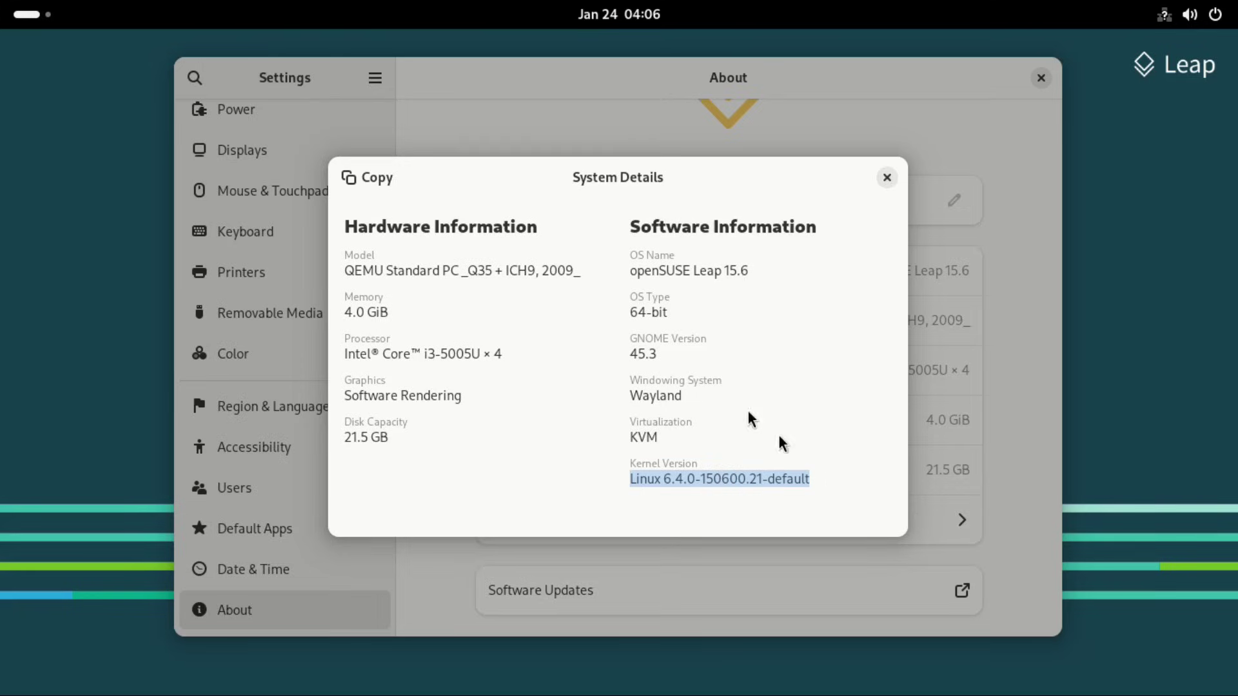
left_click_drag(630, 396, 703, 393)
left_click(887, 177)
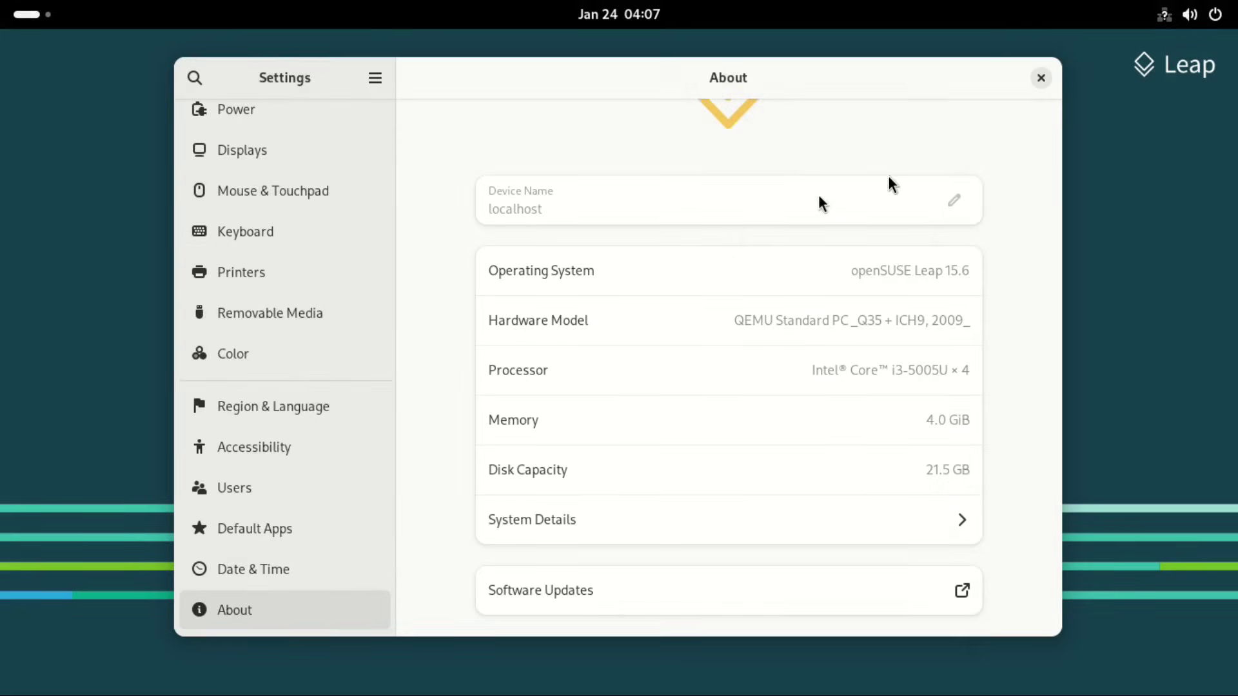
Step: Switch the Appearance style to Dark, then back to Default
scroll(270, 258, "up", 8)
left_click(267, 222)
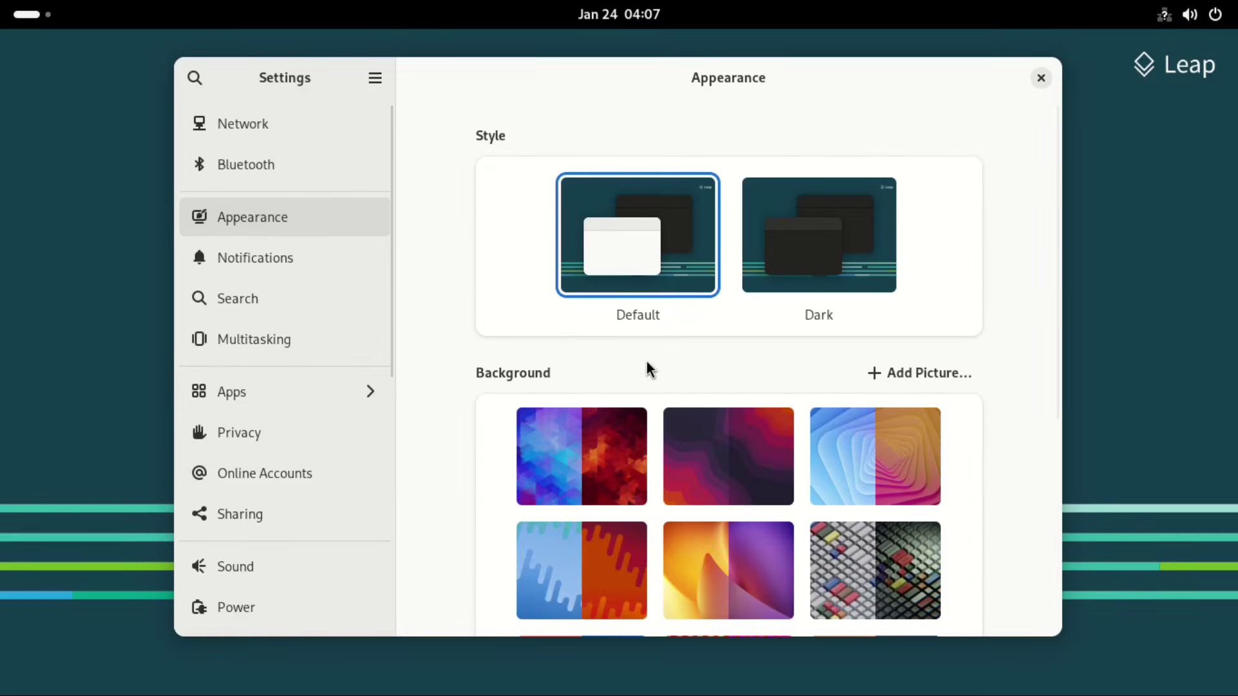
scroll(647, 361, "down", 5)
scroll(647, 362, "up", 5)
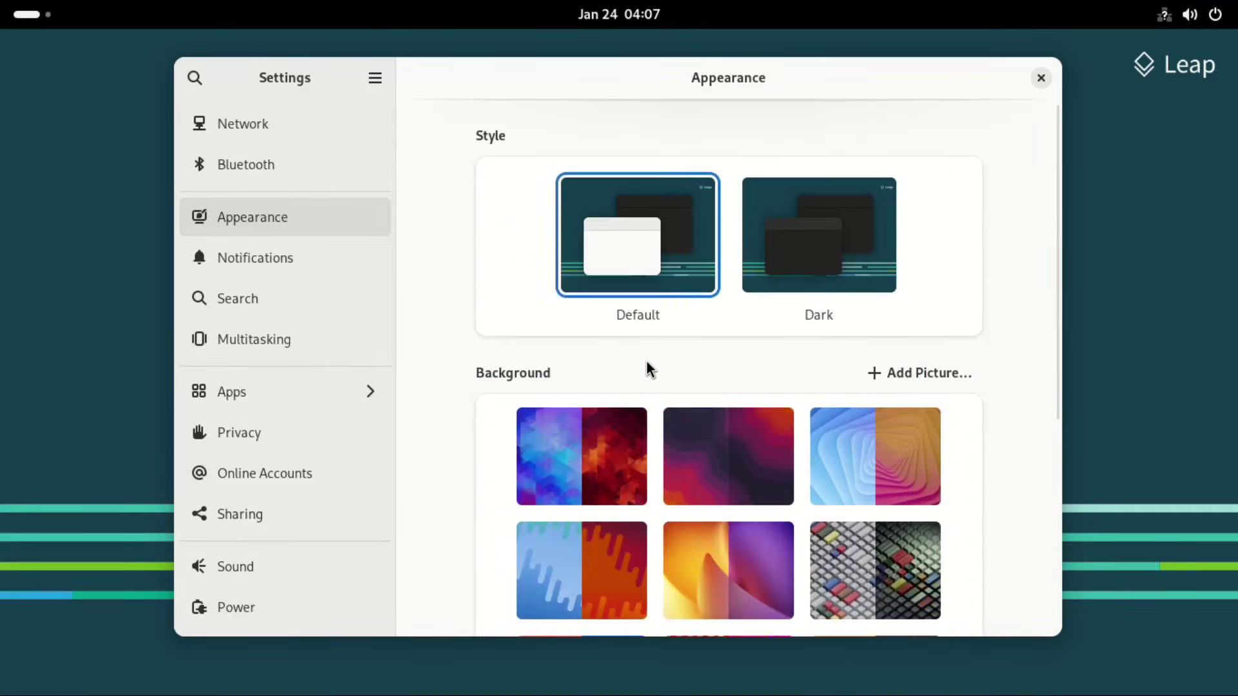
left_click(808, 236)
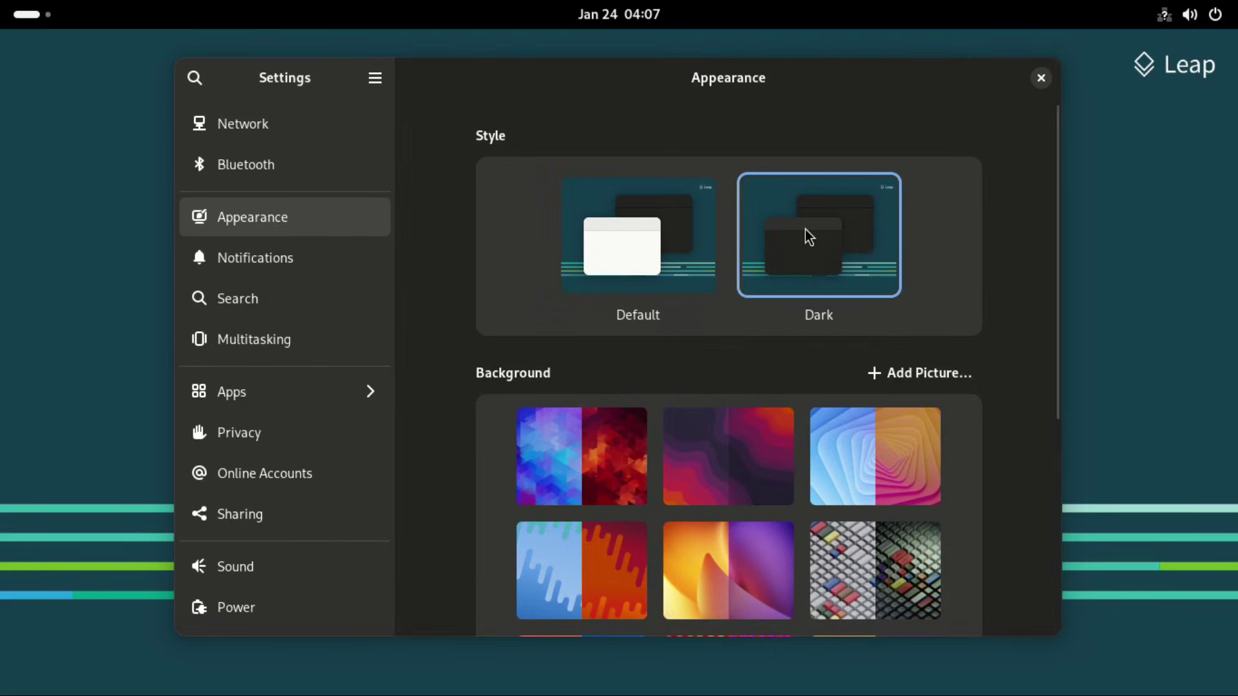
left_click(630, 232)
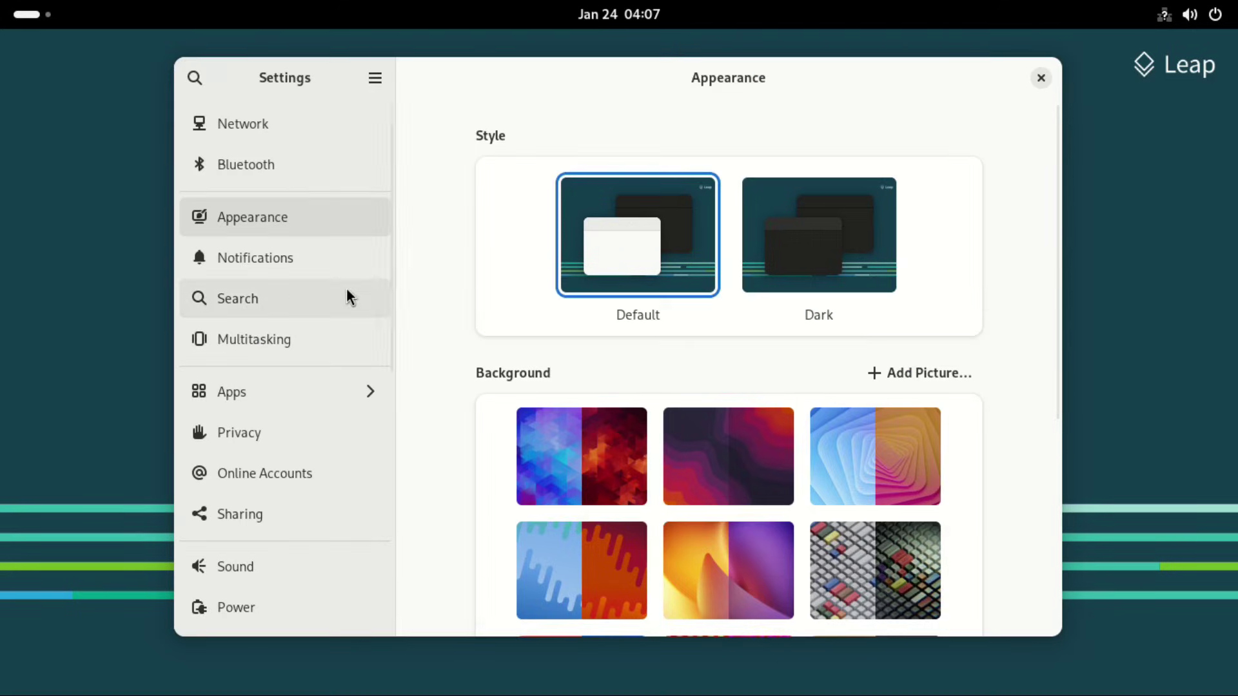
Step: Close Settings from the About page and open the Activities overview
scroll(358, 299, "down", 10)
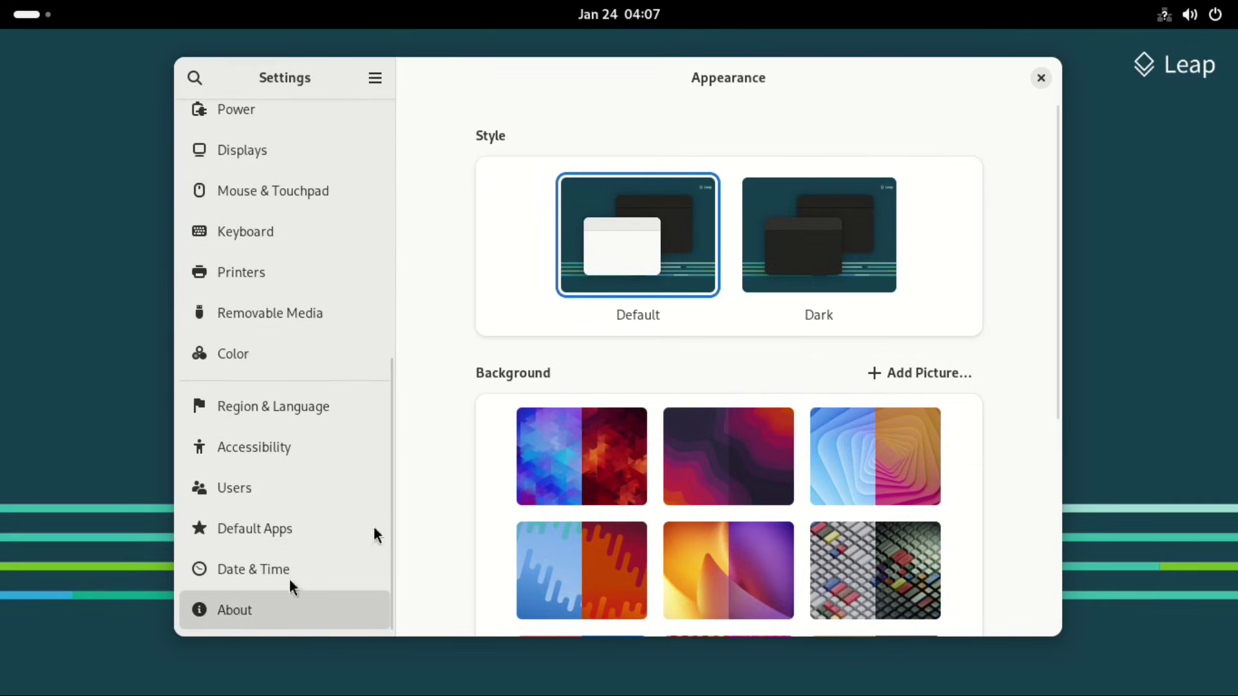
left_click(294, 603)
left_click(1041, 78)
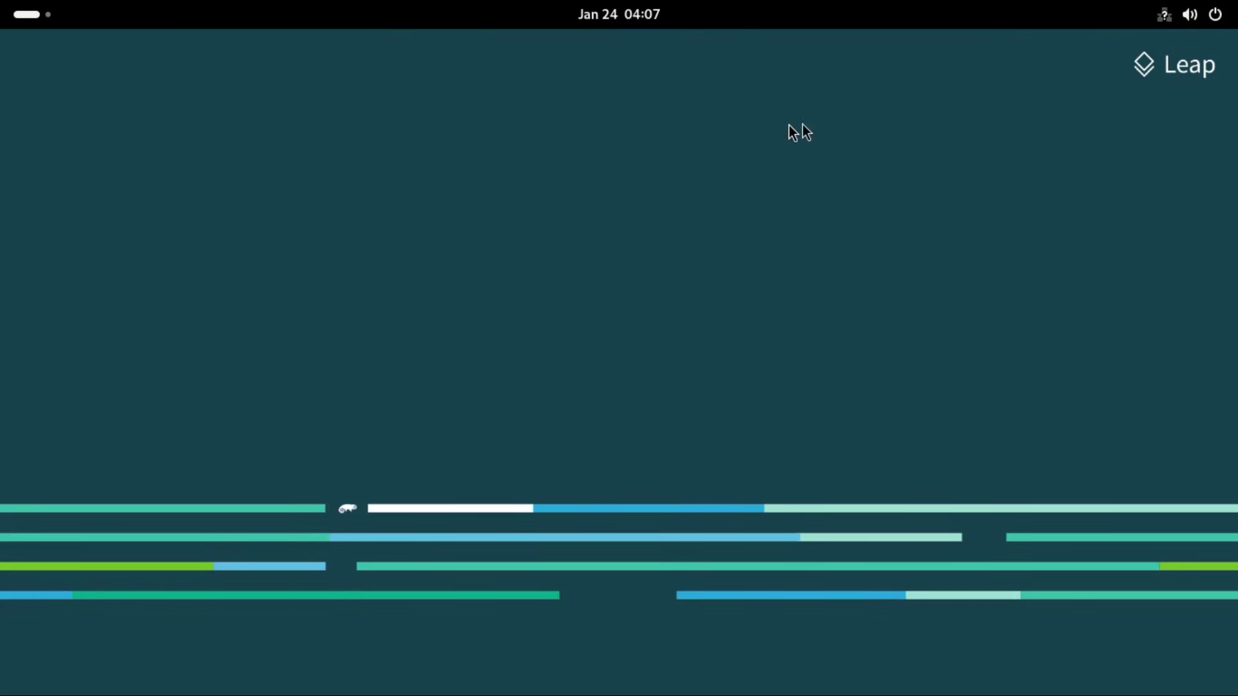
left_click(20, 14)
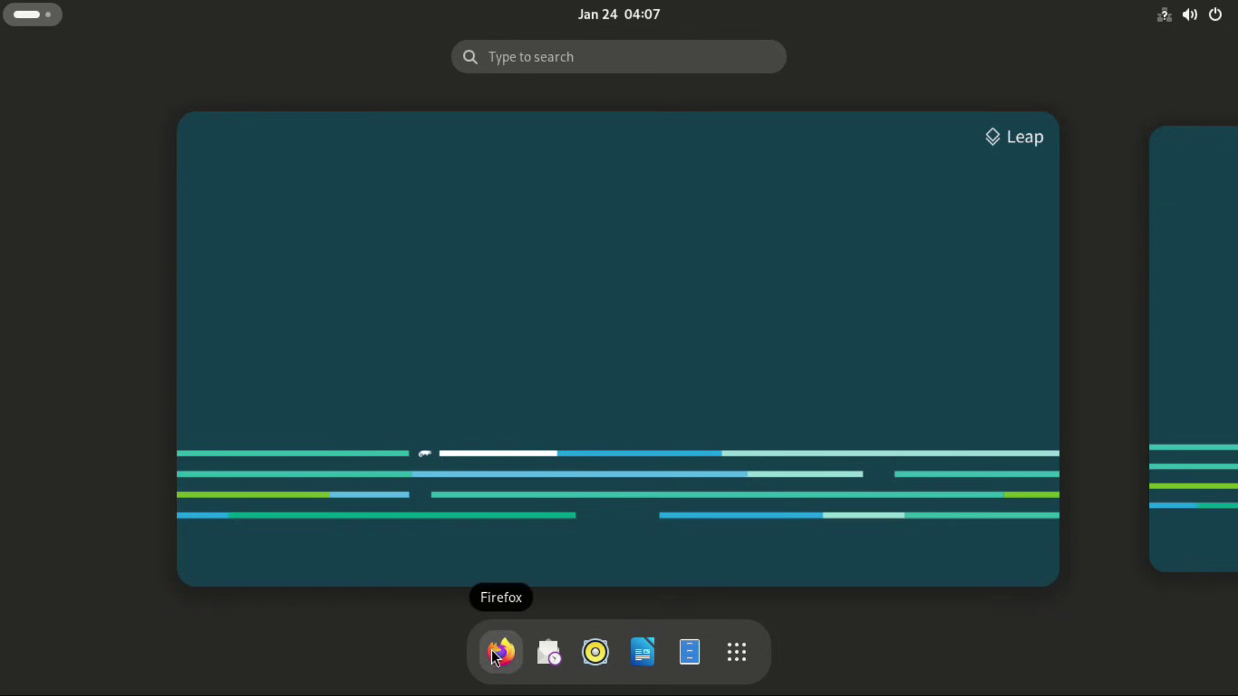
Step: Launch System Monitor from the app grid to view its Resources graphs, then reopen the grid
left_click(737, 652)
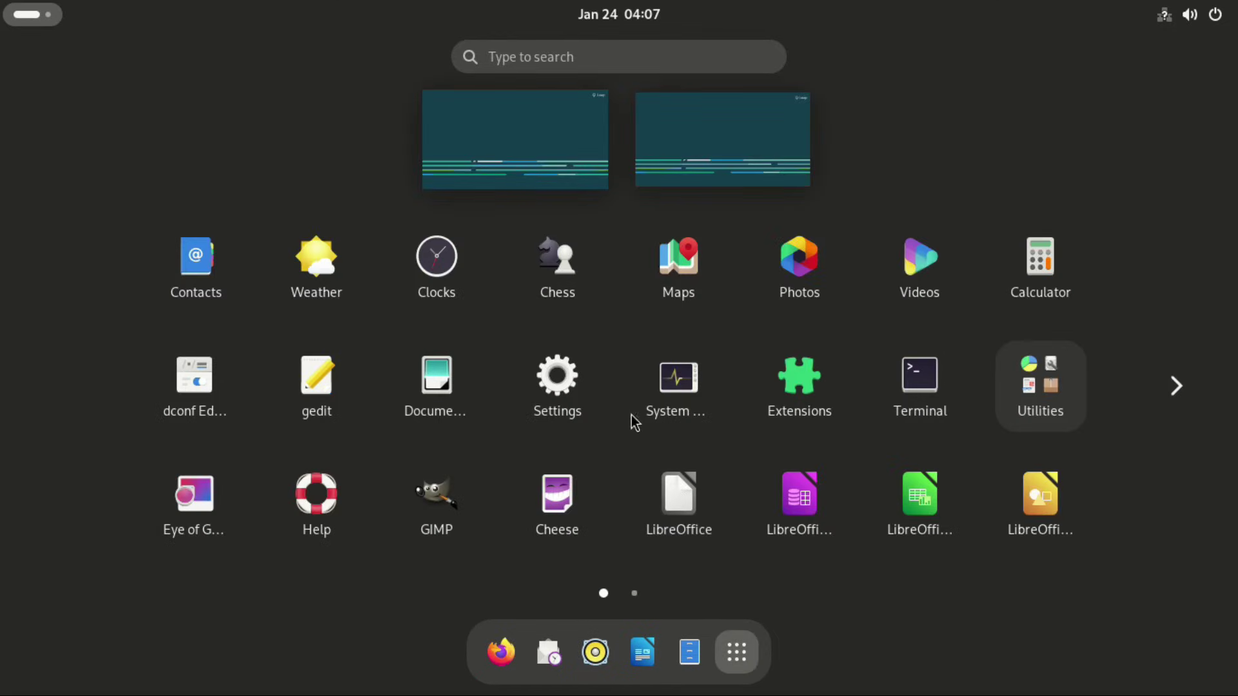
left_click(682, 349)
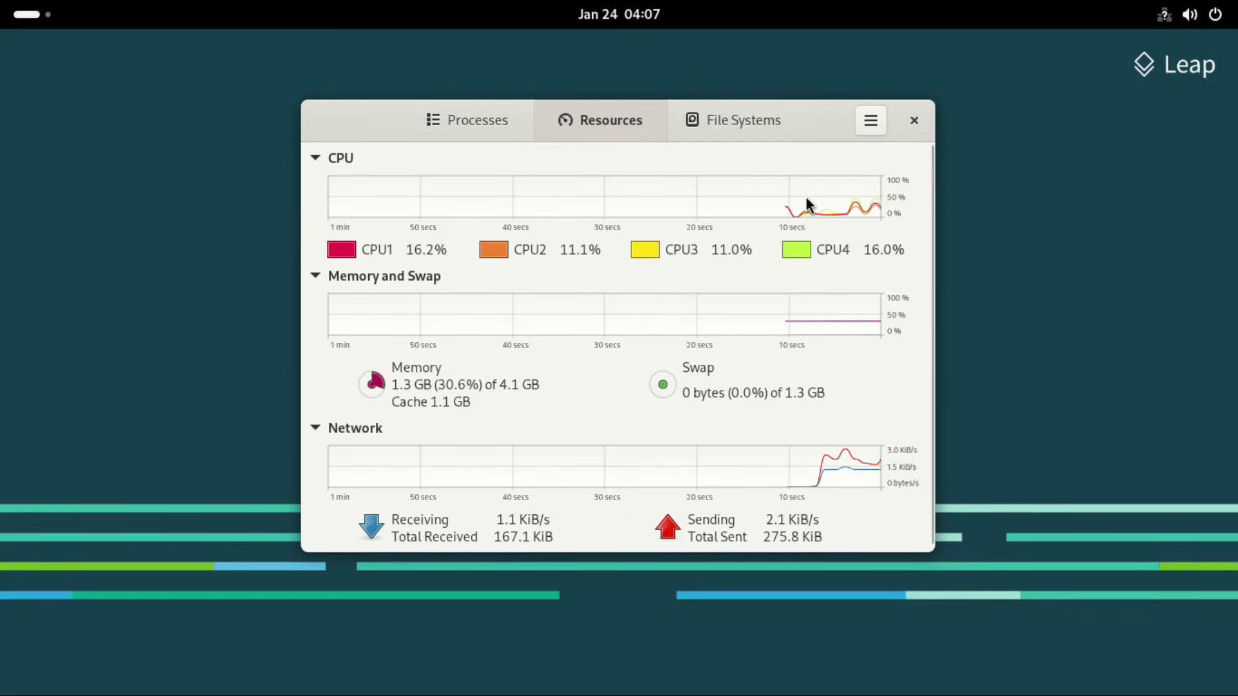
key("super+a")
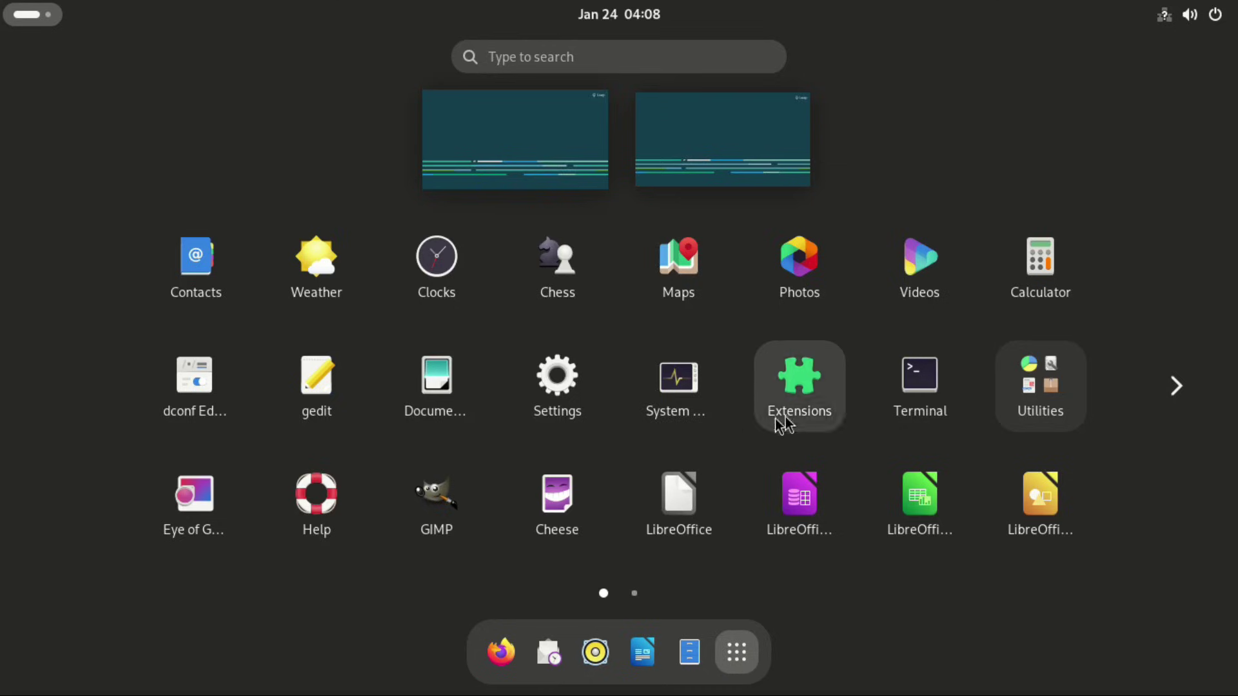
Step: Run neofetch and fastfetch in Terminal, see both not found, then reopen the app grid
left_click(920, 380)
type("n")
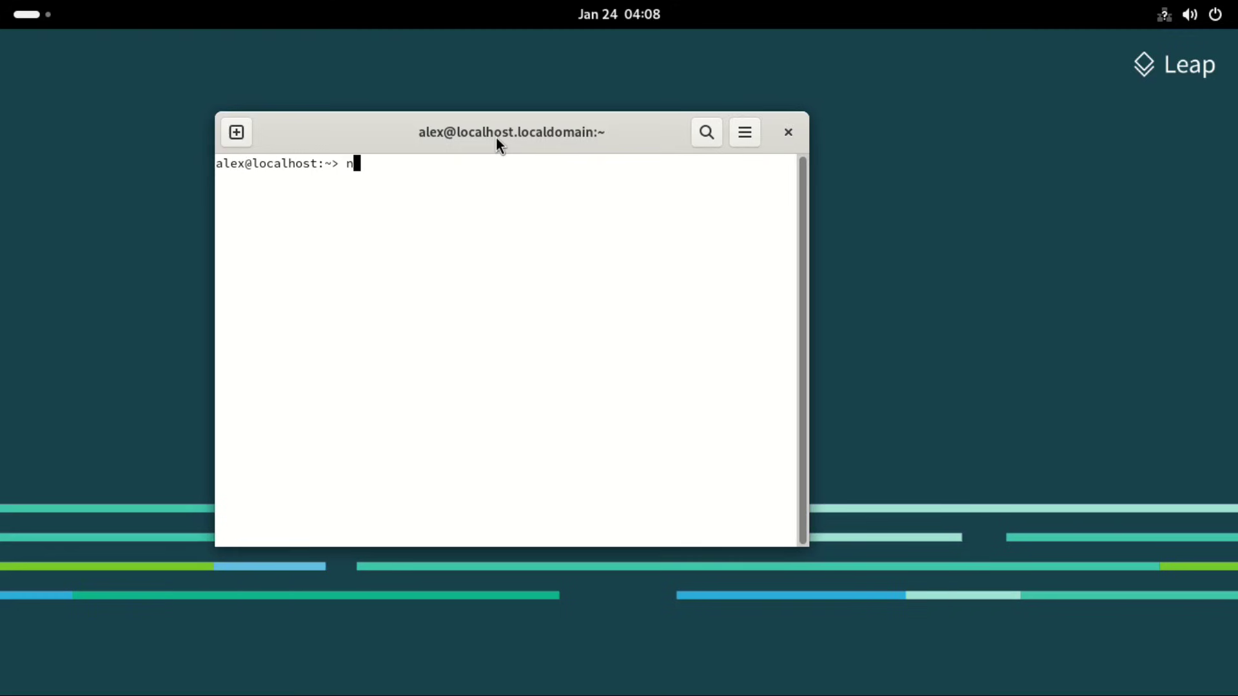
type("eofetch")
key("Return")
type("f")
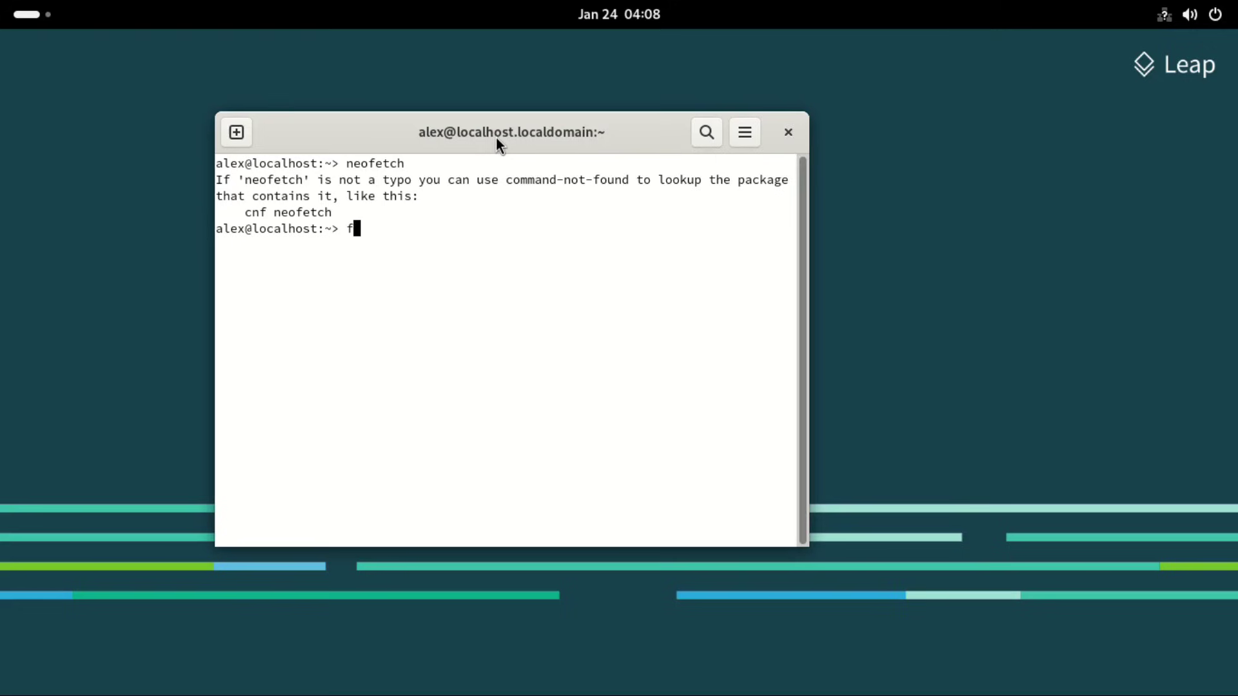
type("astfetch")
key("Return")
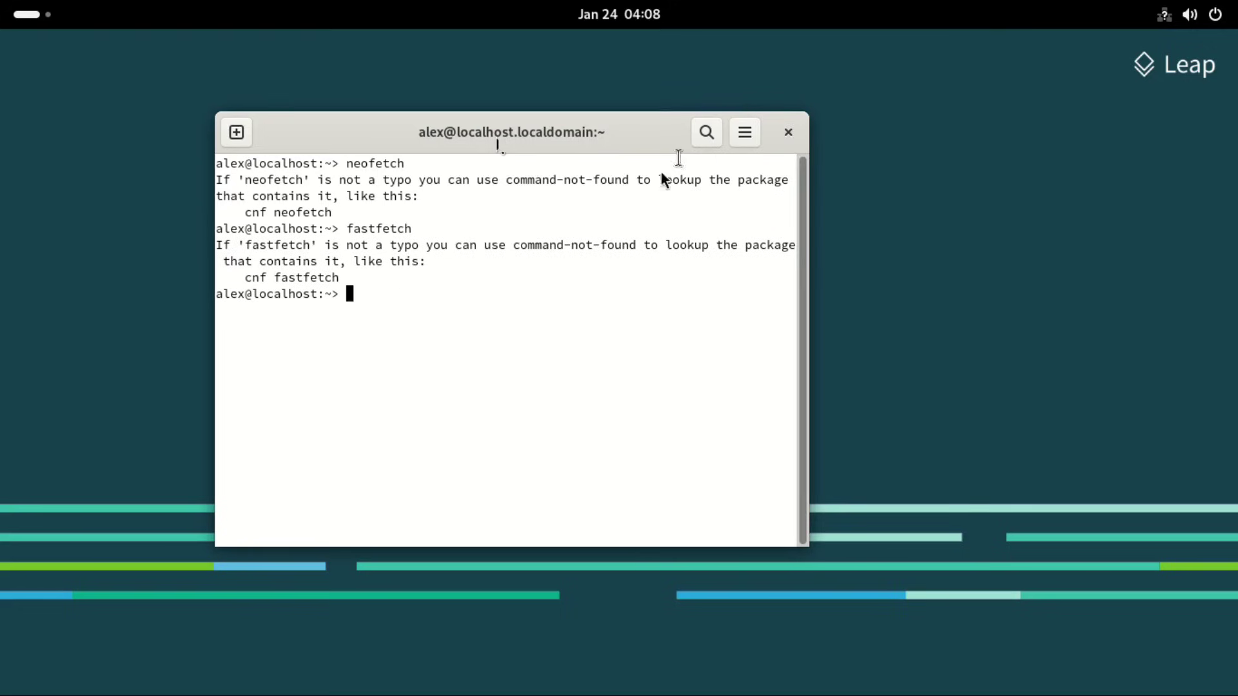
key("super+a")
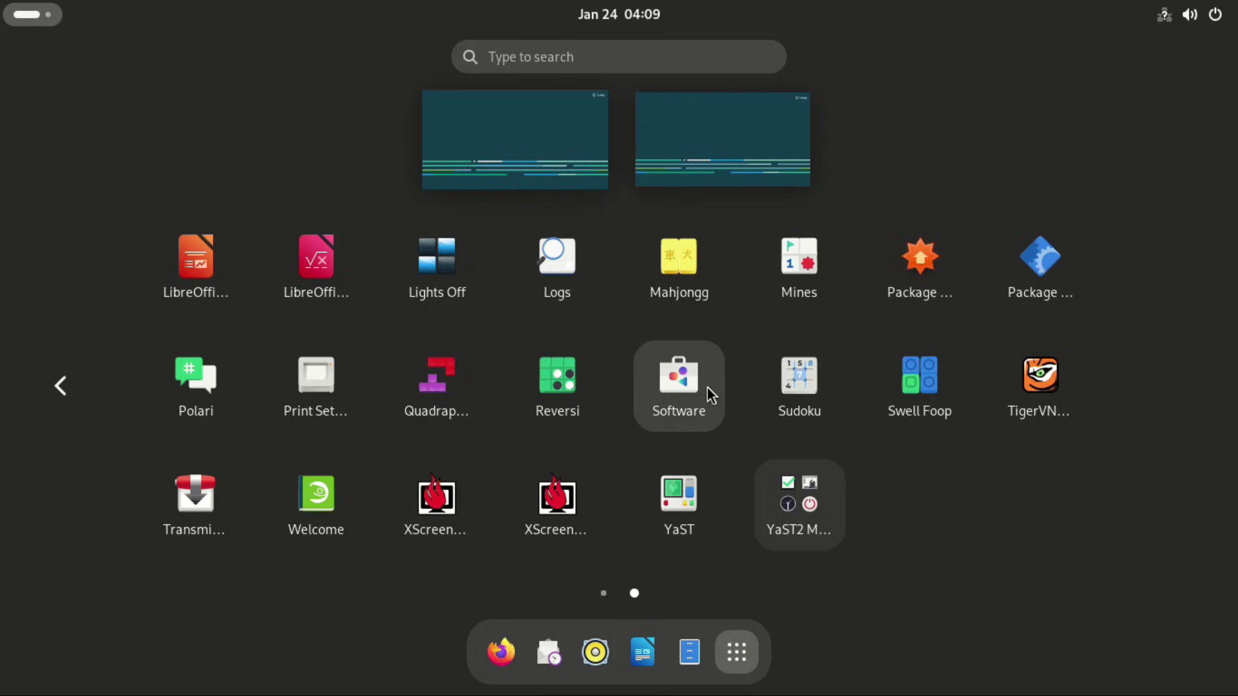
Step: Launch Software, view Installed apps, confirm Updates shows Up to Date, and open the main menu
left_click(692, 388)
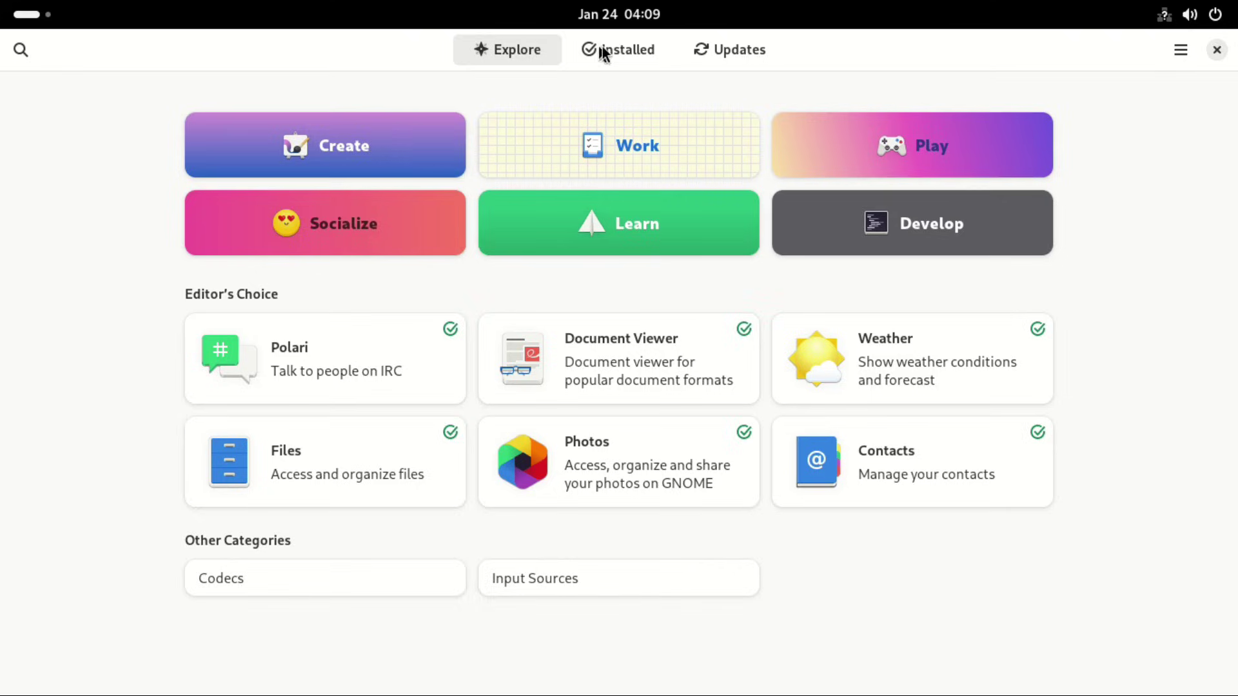
left_click(625, 49)
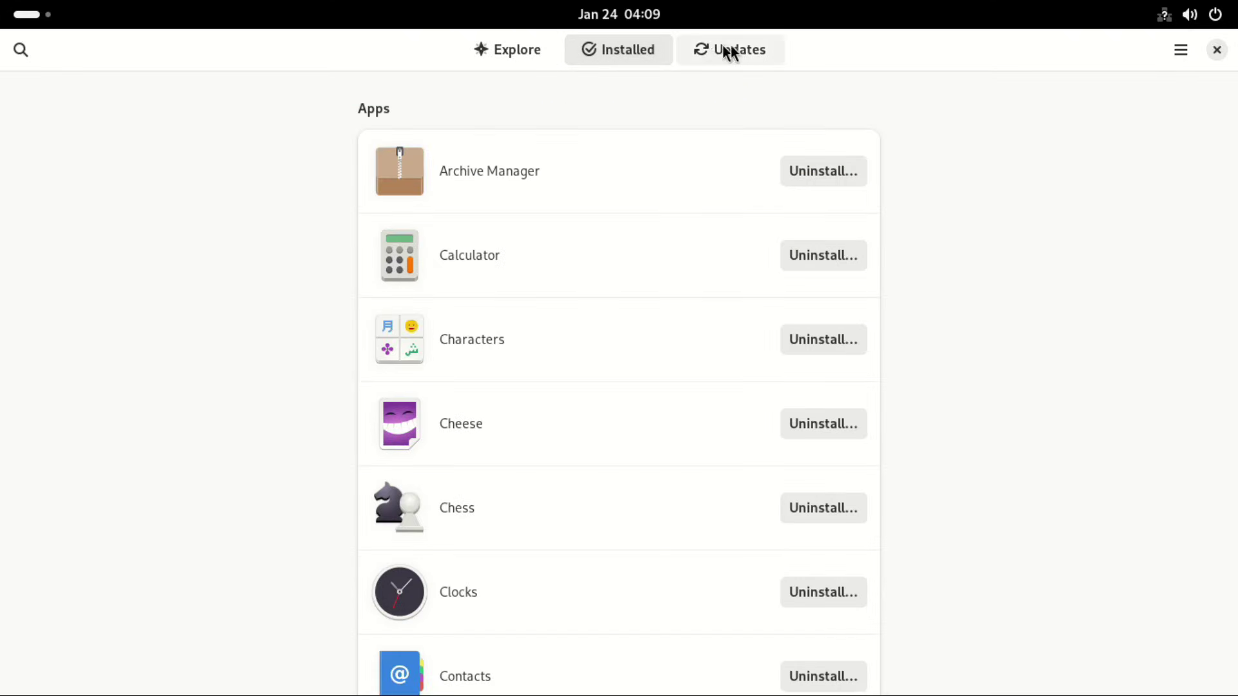
left_click(740, 49)
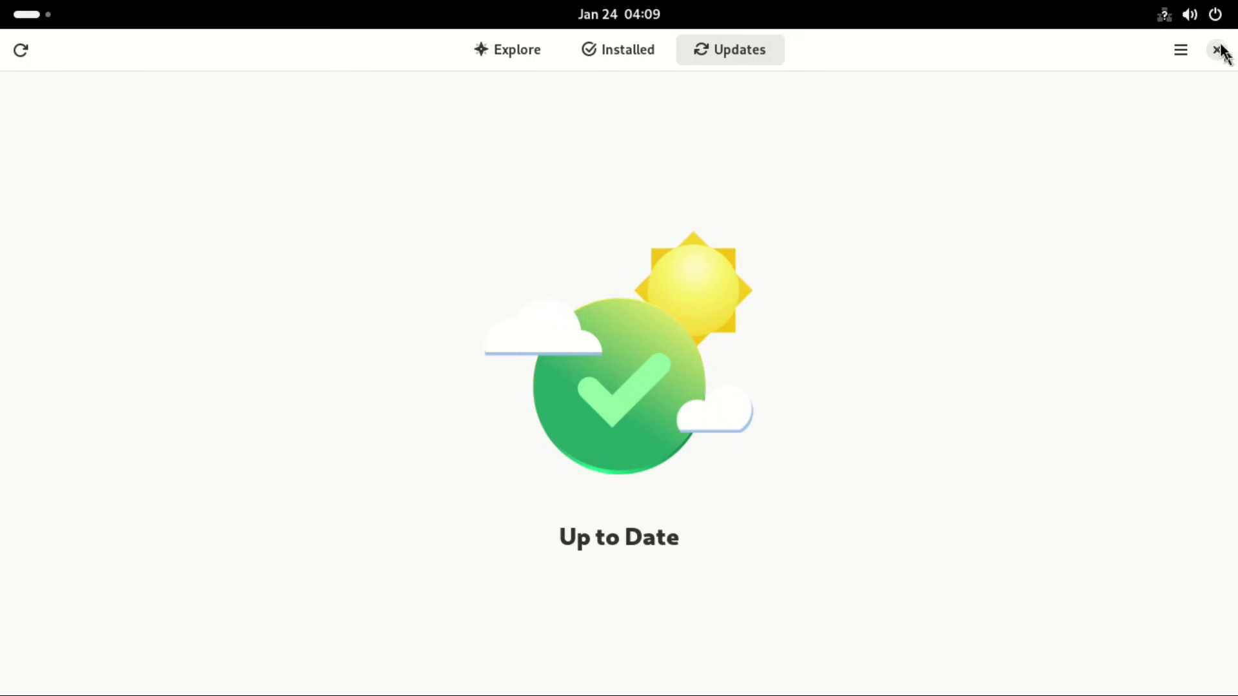
left_click(1182, 49)
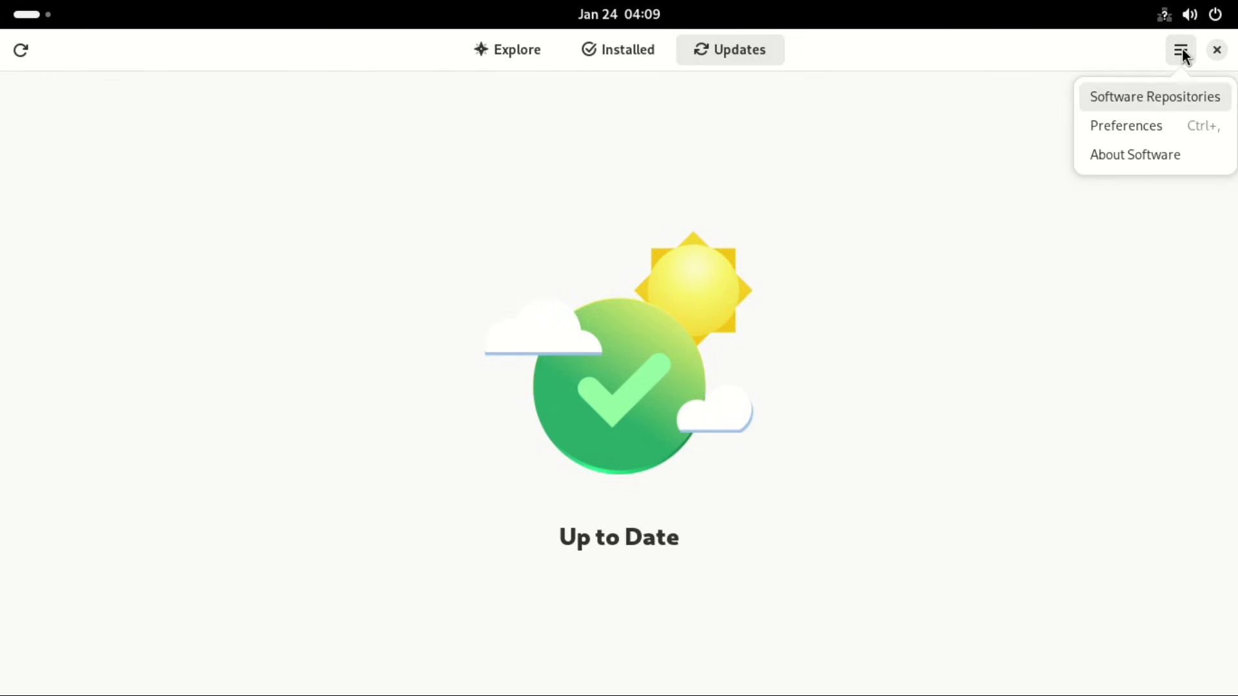
Step: Open Software Repositories and scroll through the enabled repository list
left_click(1140, 104)
scroll(664, 287, "down", 5)
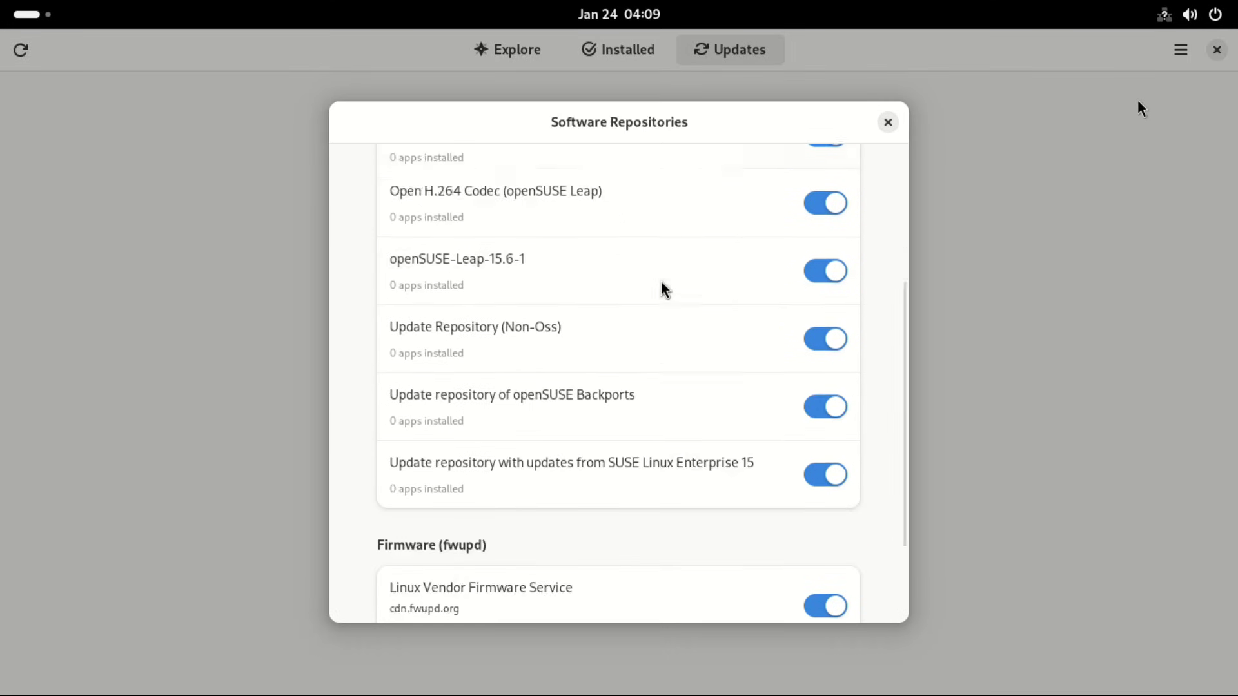
scroll(666, 290, "down", 2)
scroll(665, 287, "up", 5)
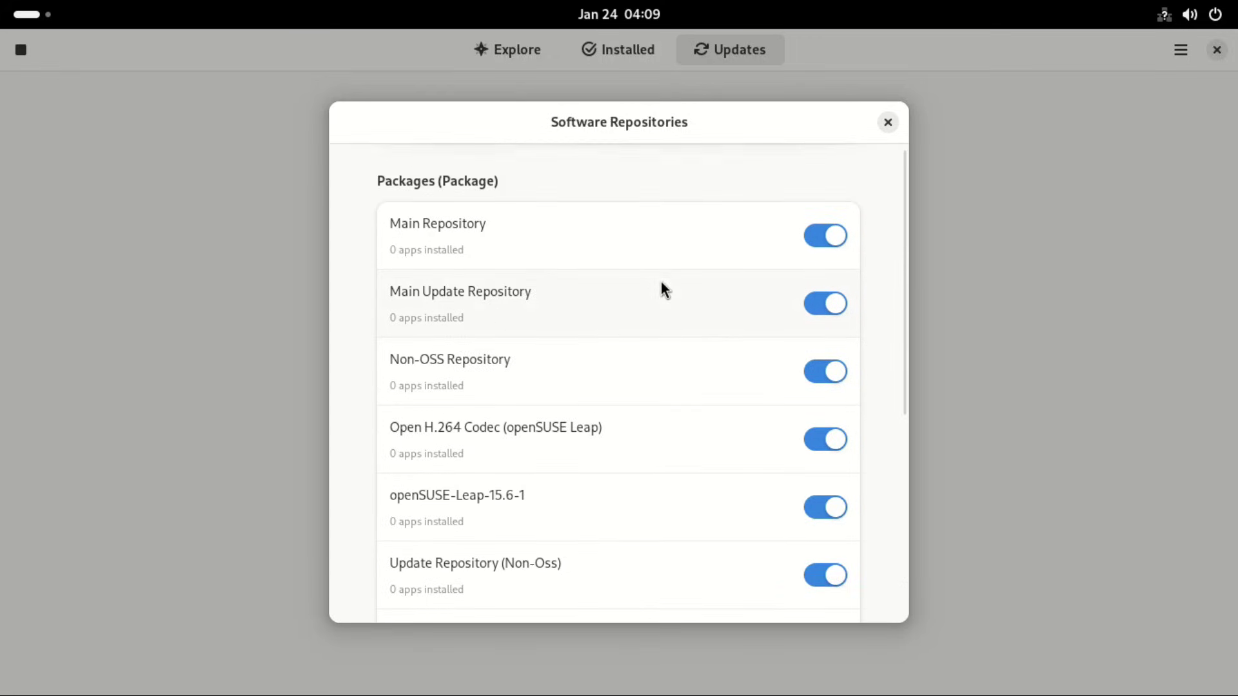
scroll(664, 287, "down", 3)
scroll(664, 288, "down", 3)
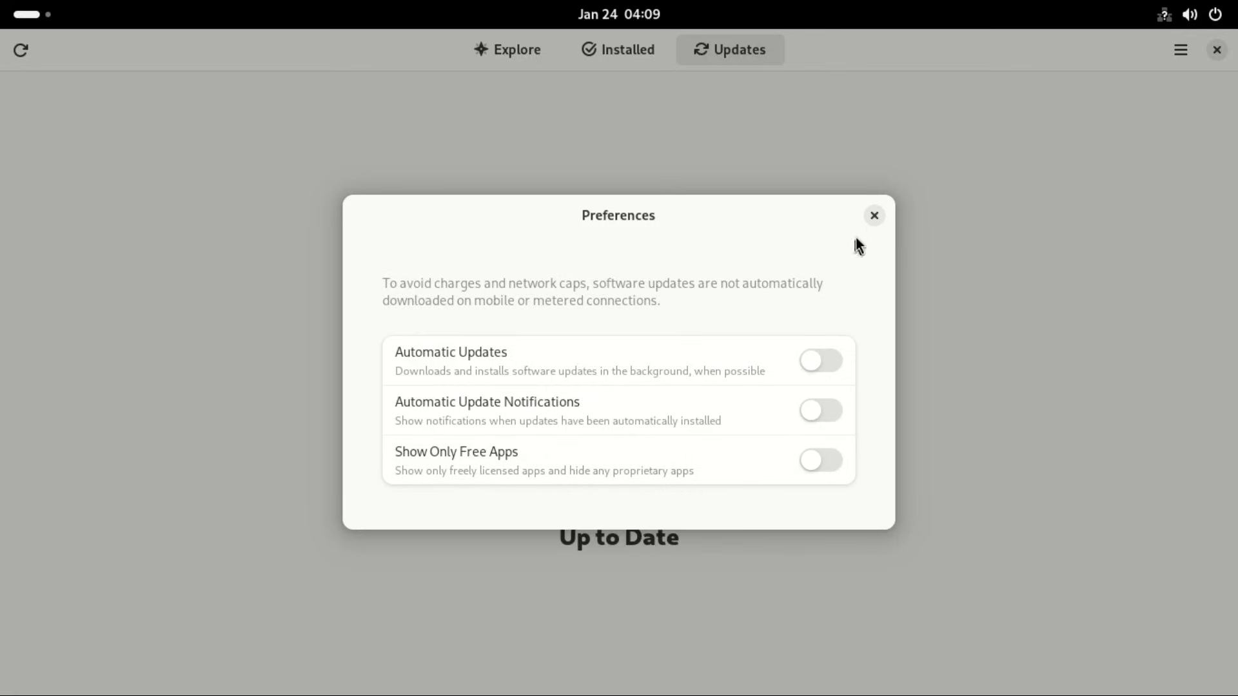
Step: Close the update preferences and show the About Software window for version 45.2
left_click(875, 223)
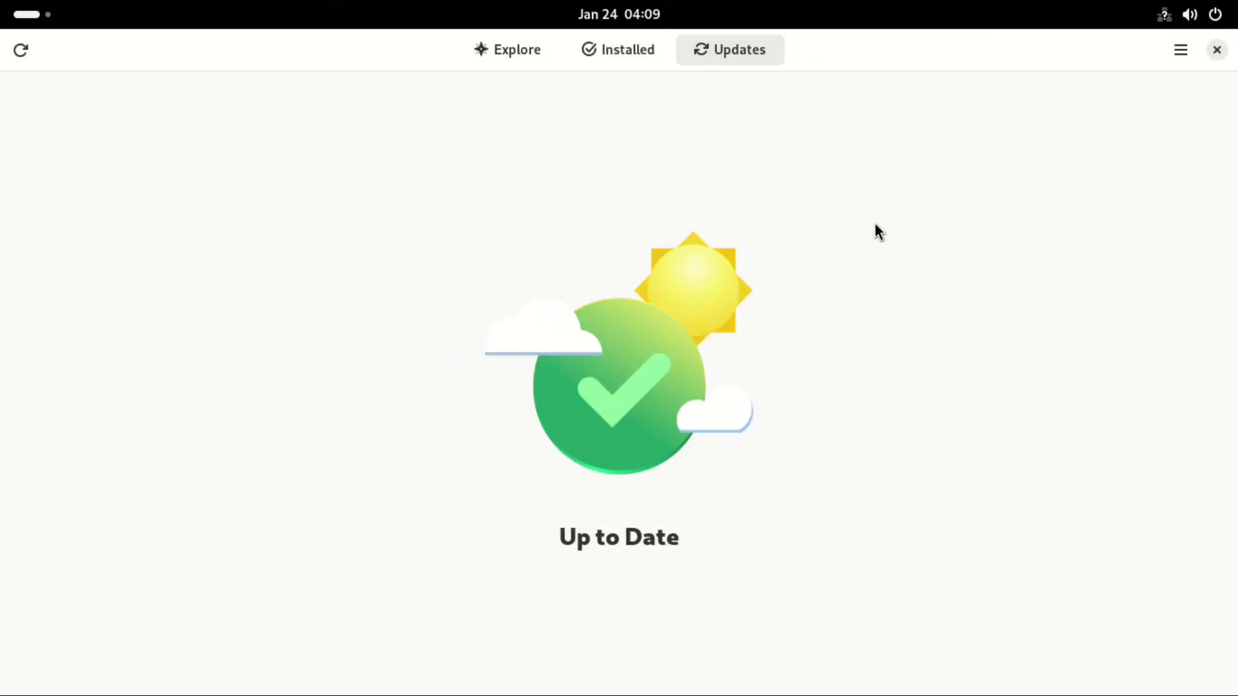
left_click(1180, 50)
left_click(1124, 154)
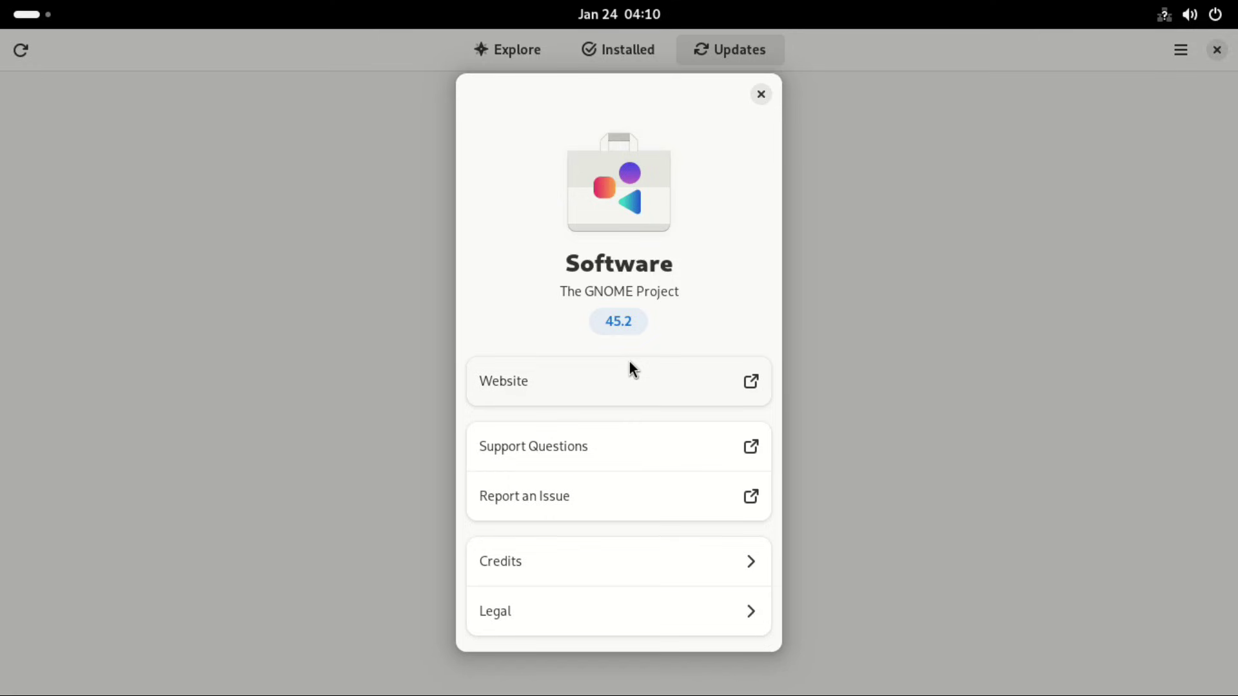
Step: Close Software's About dialog and launch YaST Control Center with the root password
left_click(762, 94)
key("super+a")
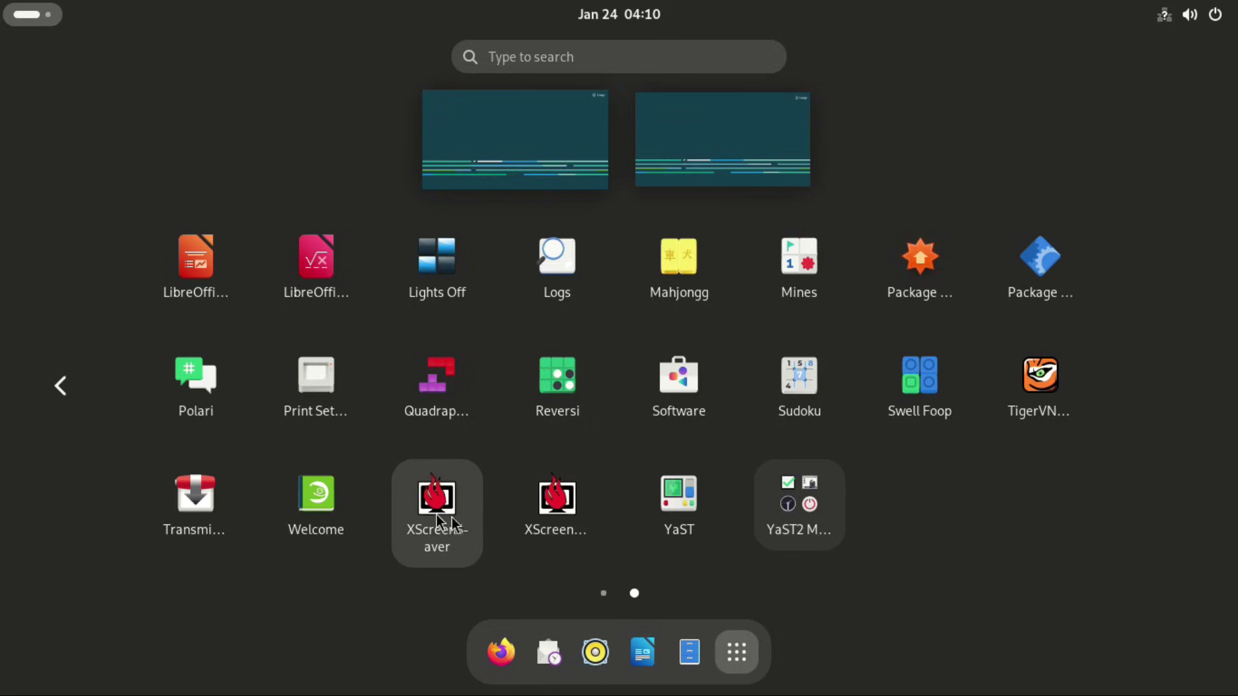
left_click(682, 501)
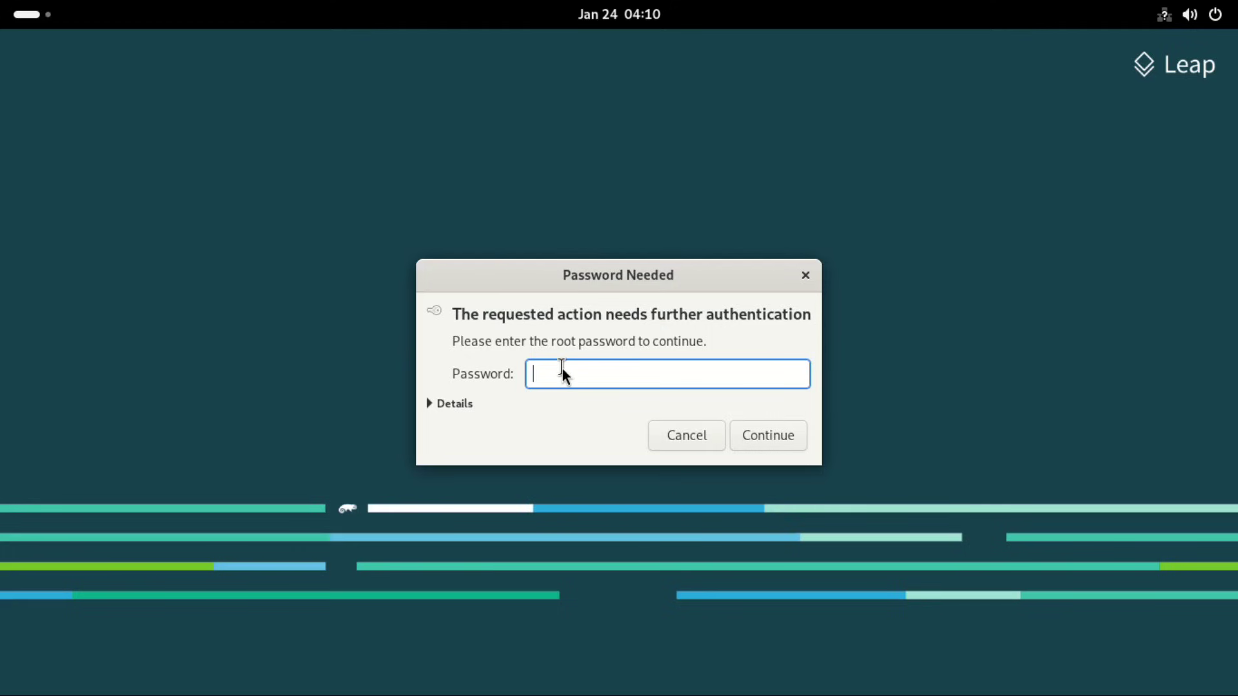
left_click(782, 435)
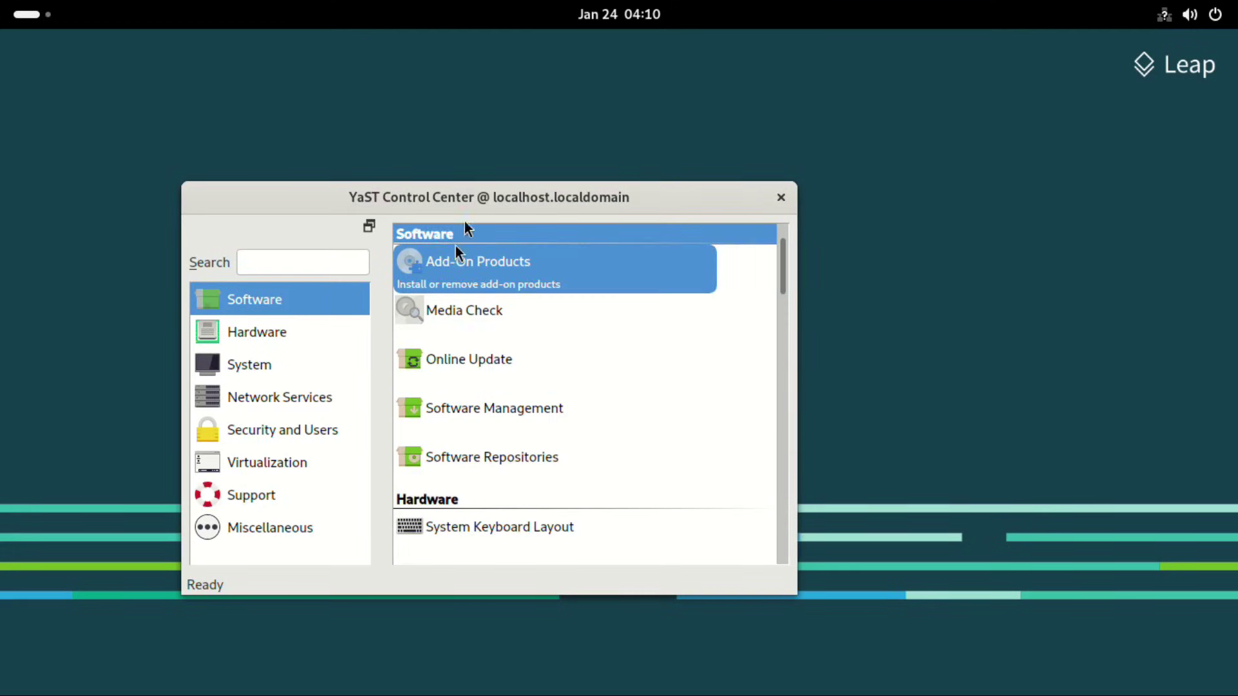
left_click_drag(479, 199, 559, 129)
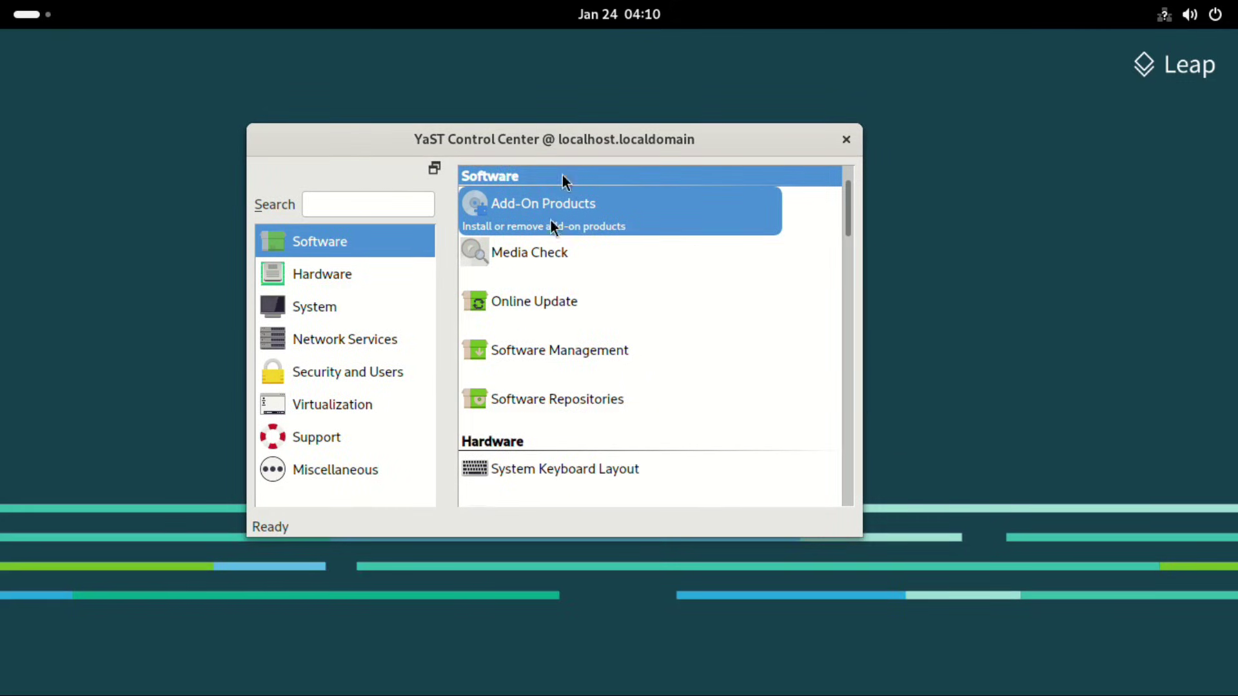
Step: Browse through all YaST module categories, then close YaST Control Center
scroll(579, 265, "down", 20)
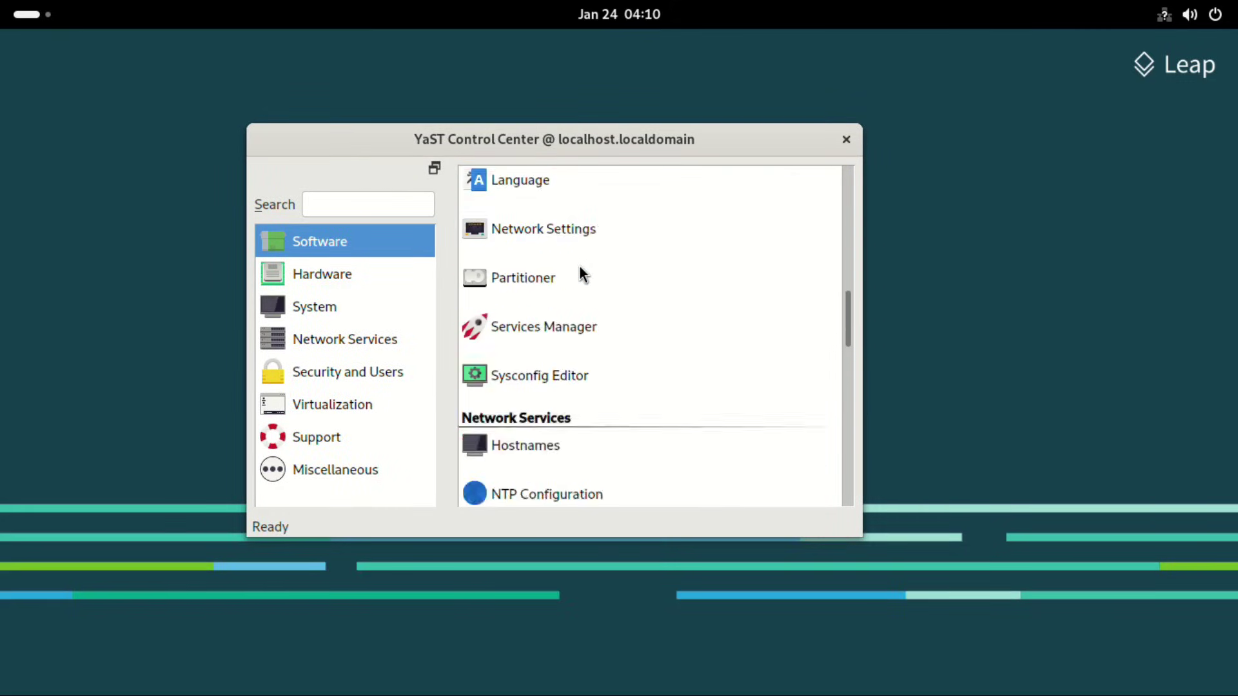
scroll(579, 265, "down", 8)
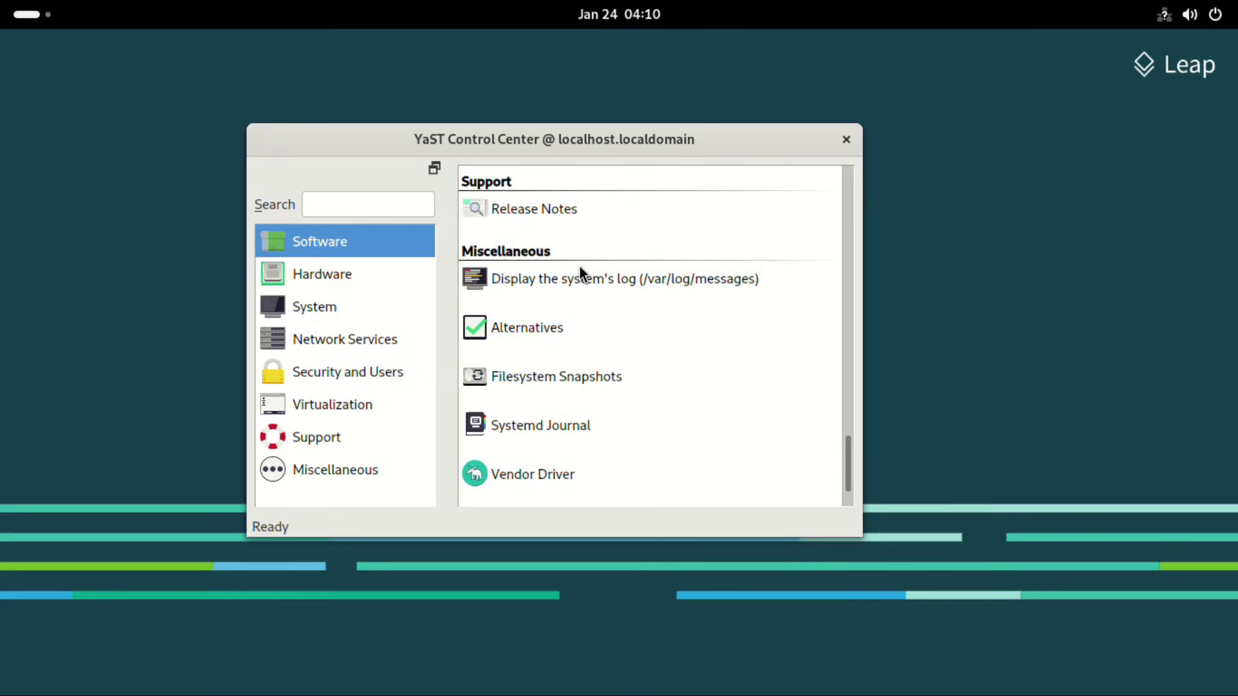
scroll(579, 266, "up", 10)
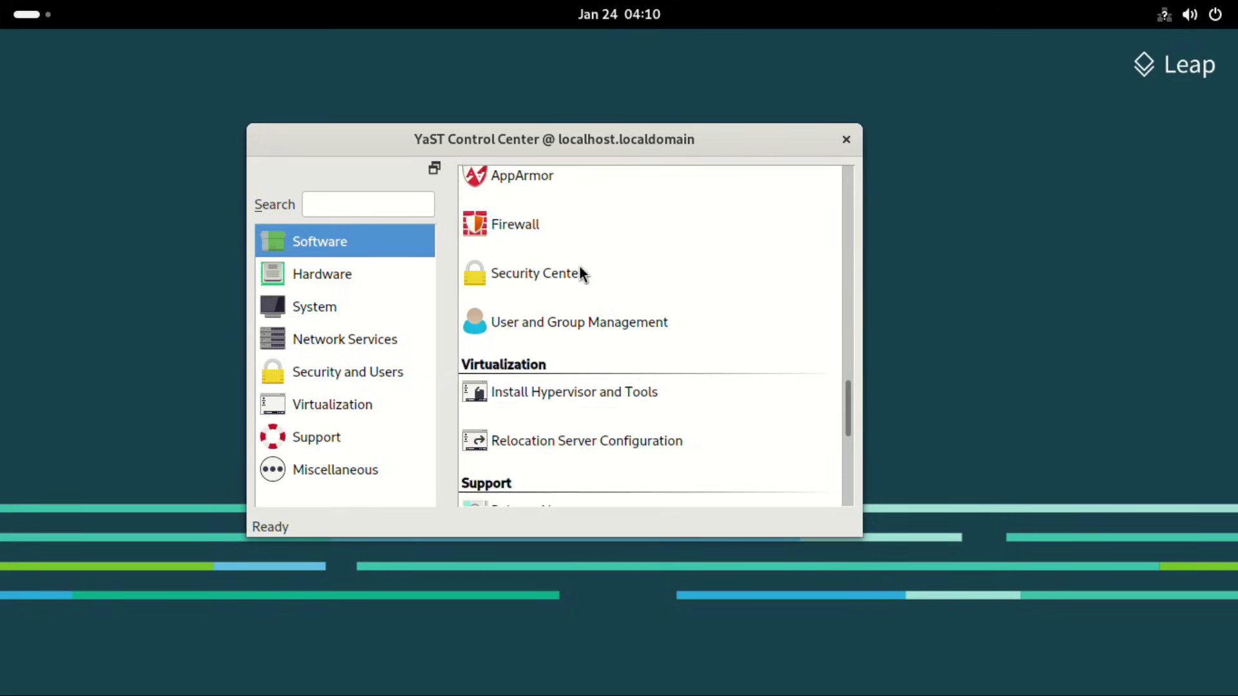
scroll(579, 265, "up", 5)
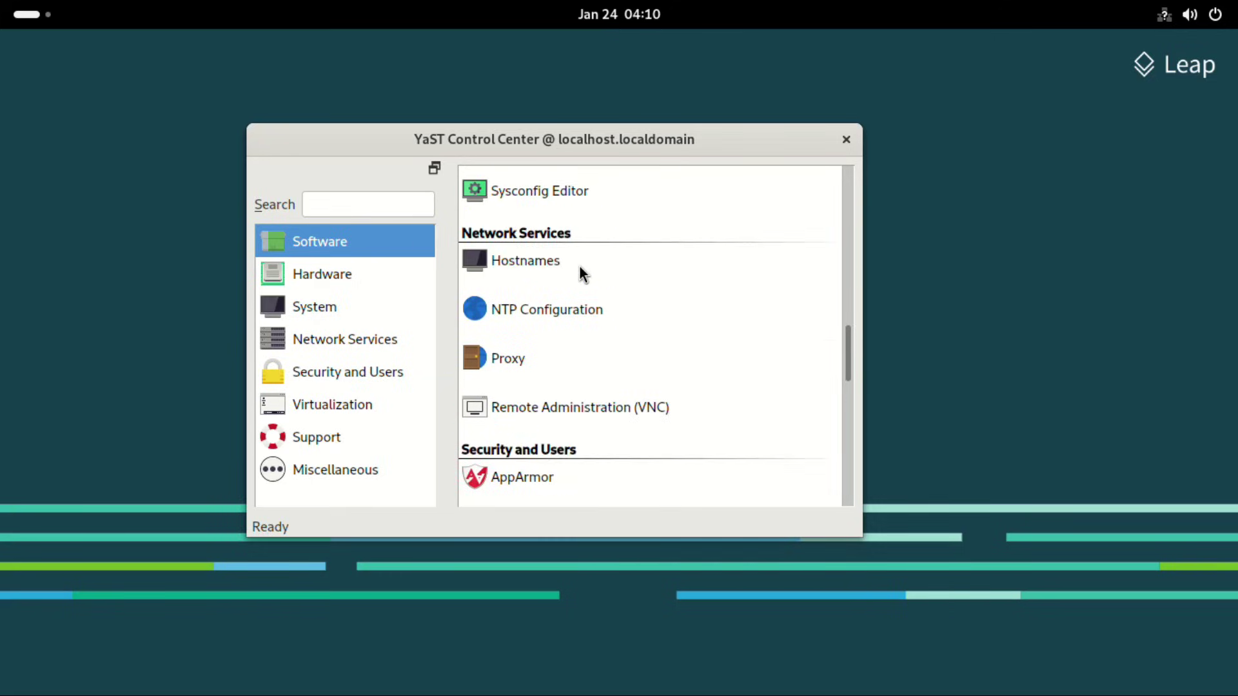
scroll(579, 265, "up", 8)
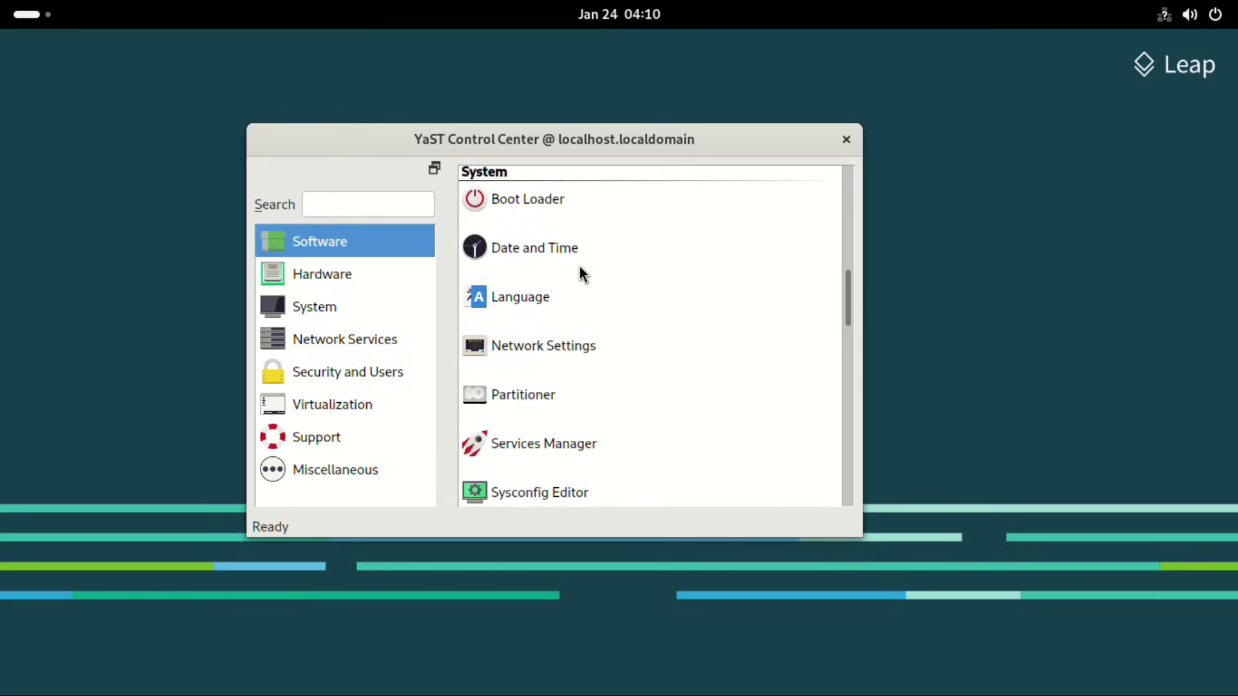
scroll(579, 265, "up", 4)
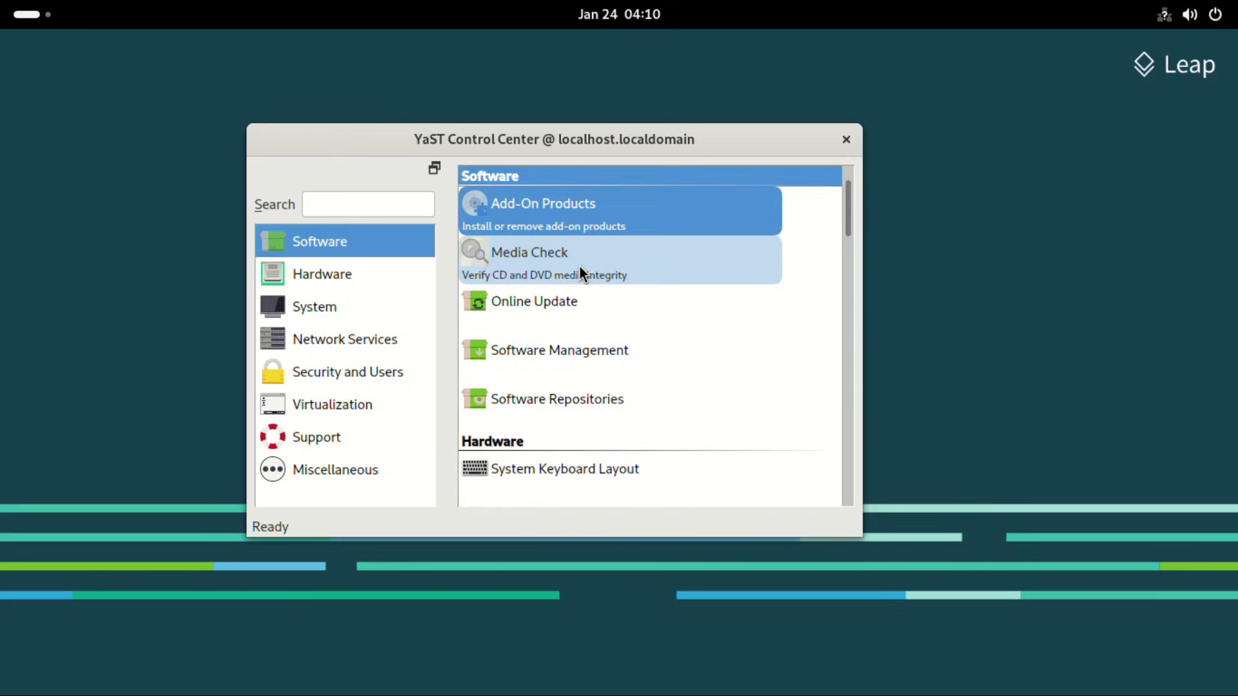
left_click(799, 202)
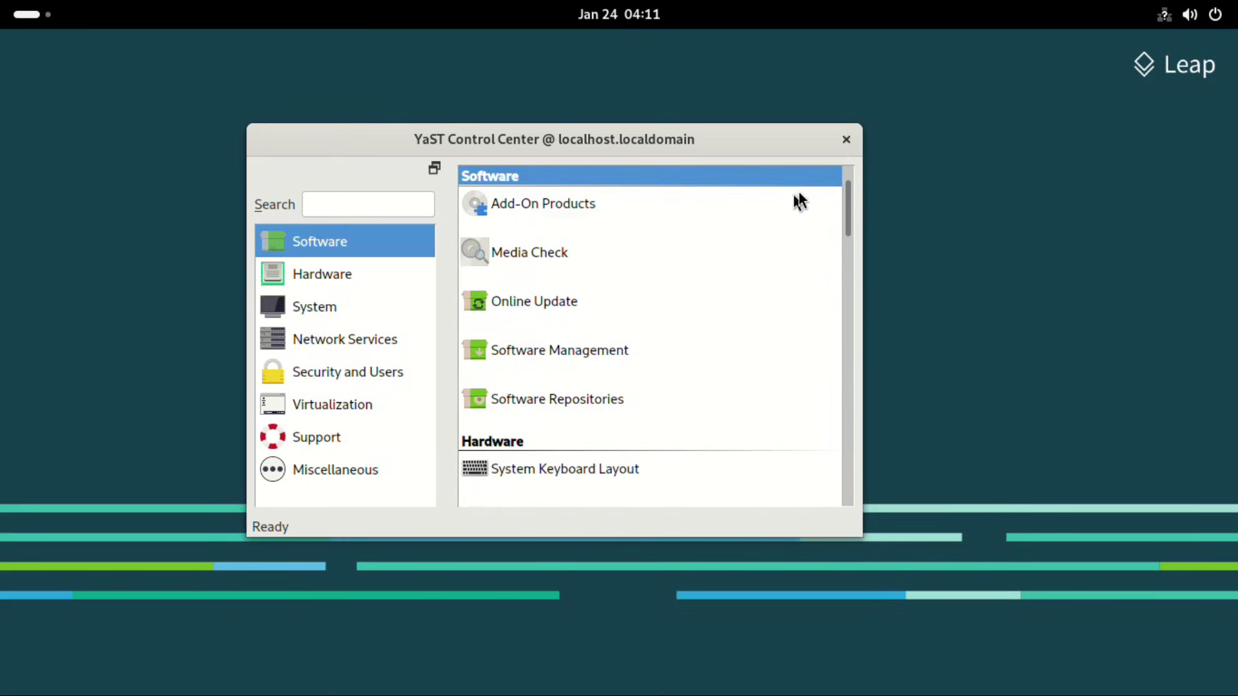
left_click(851, 141)
key("super+a")
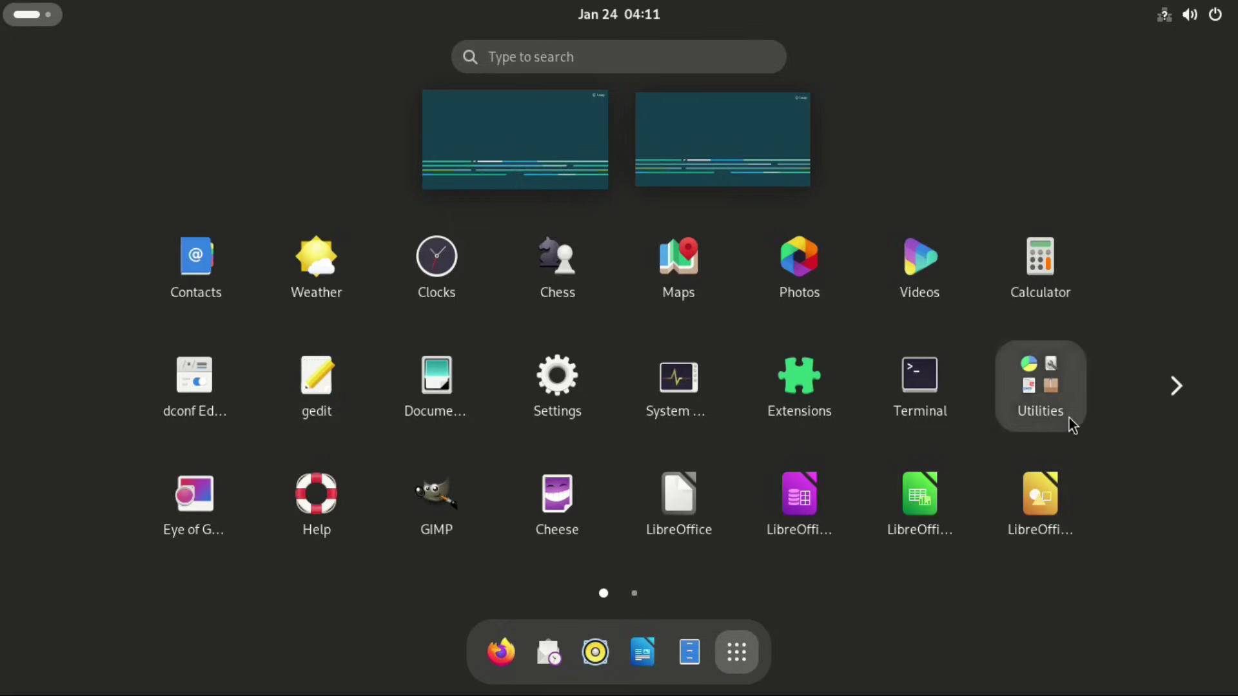
Step: Open the YaST2 Modules folder on app grid page 2 and show its second page with Network, Sound, NTP Configuration and AppArmor
left_click(1071, 425)
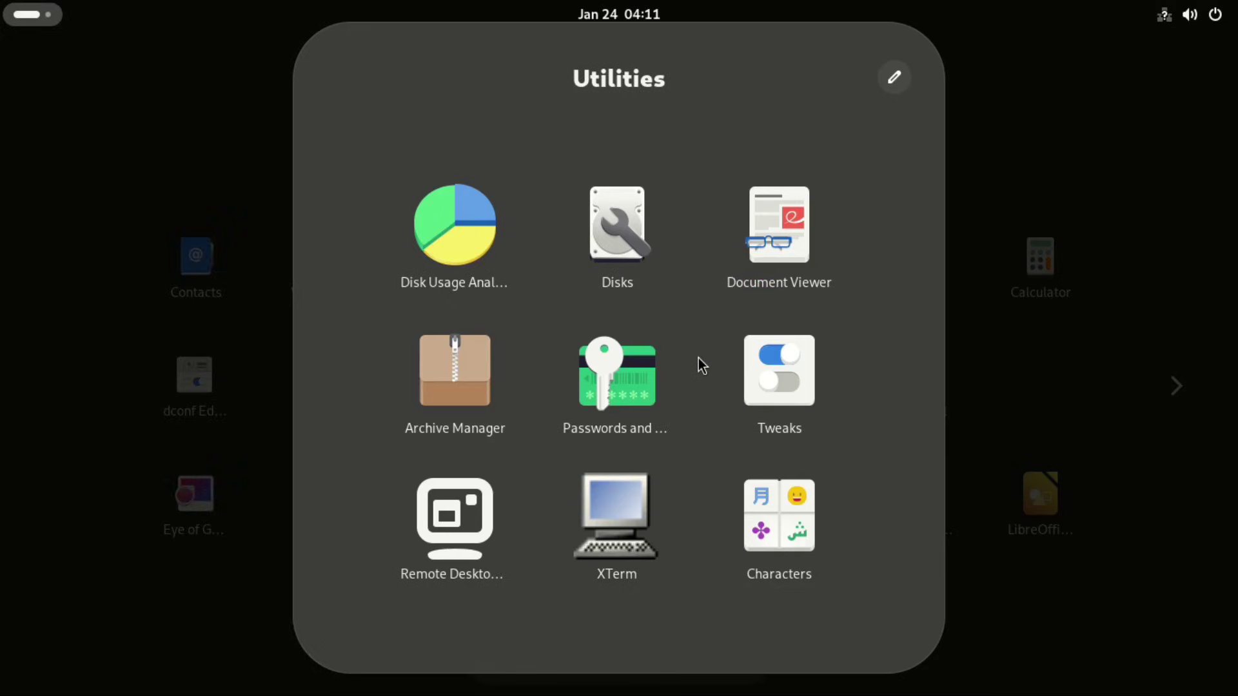
left_click(1063, 345)
left_click(1180, 386)
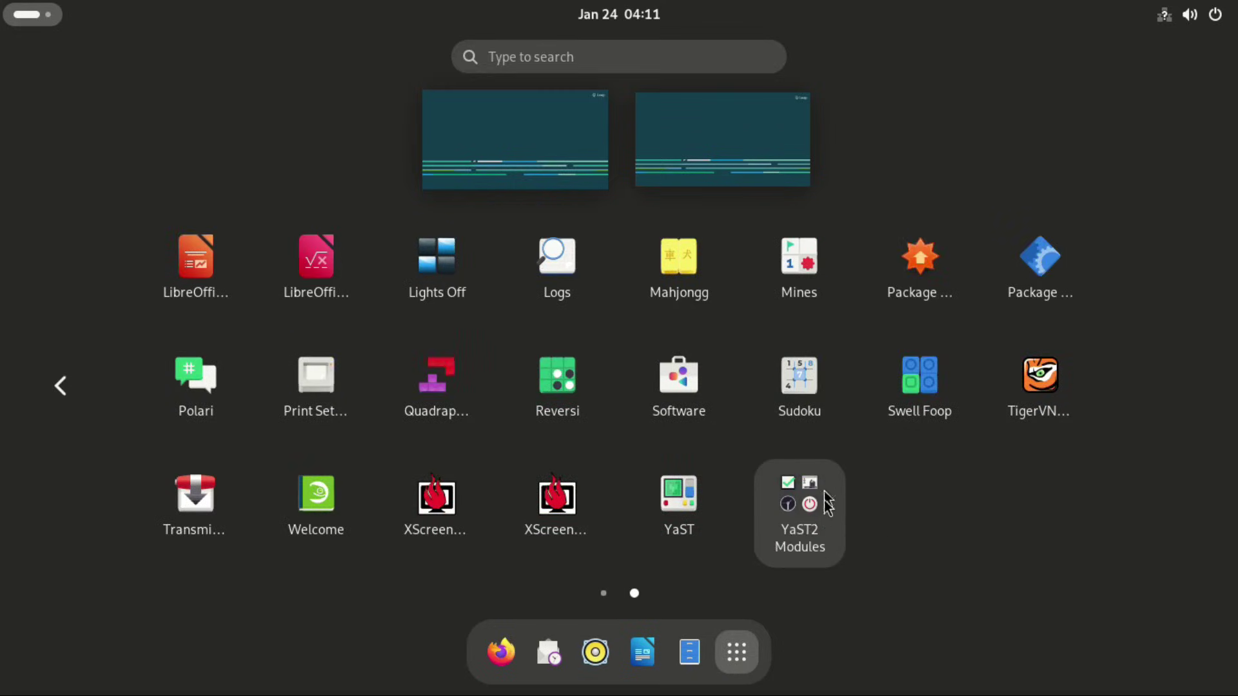
left_click(826, 531)
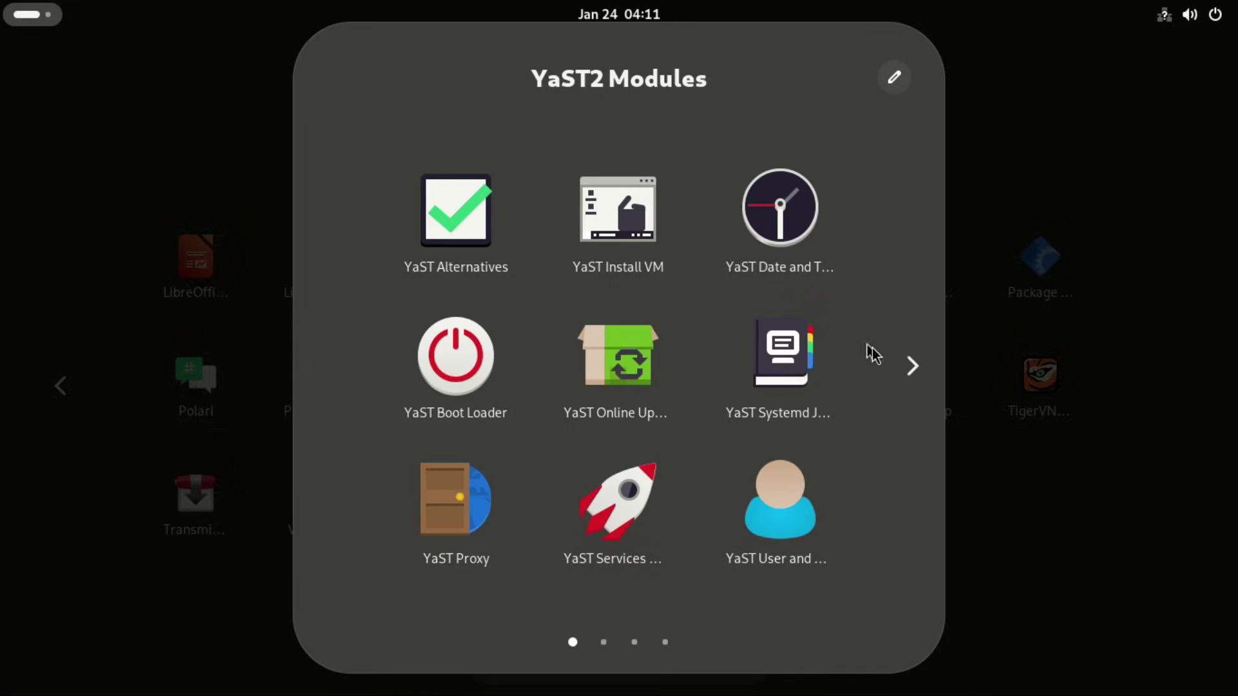
left_click(910, 366)
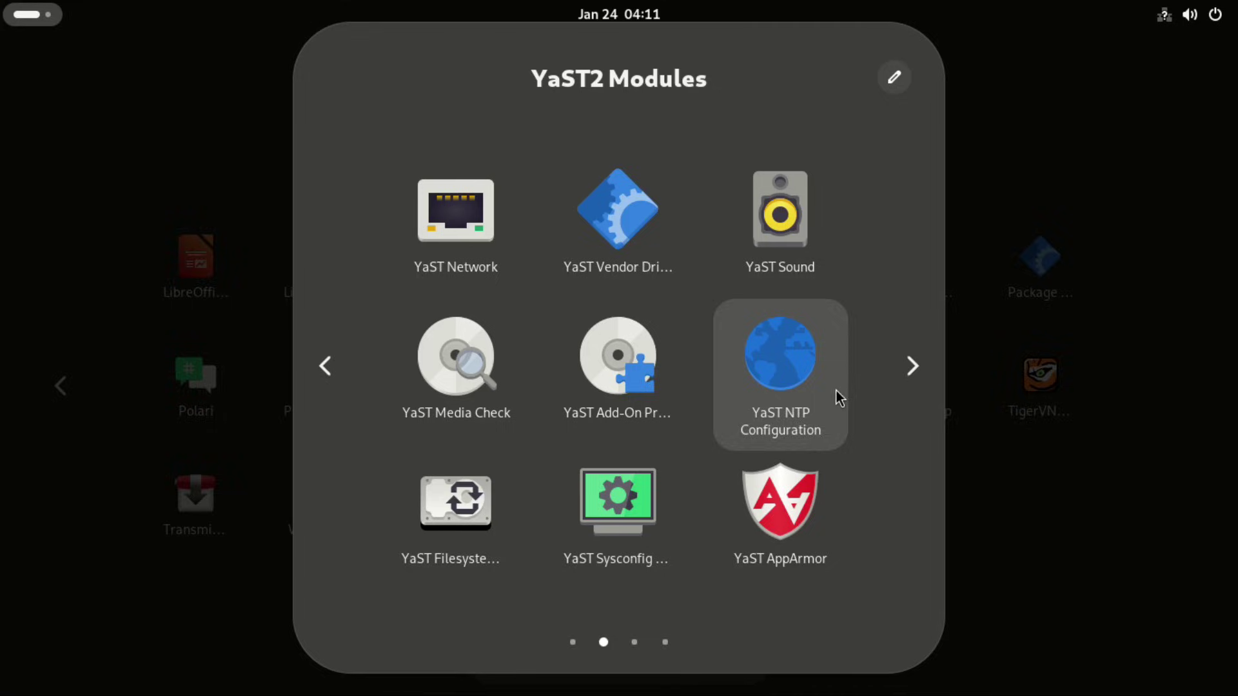
Step: Launch the YaST Firewall module from the folder's third page, authenticating as root
left_click(921, 376)
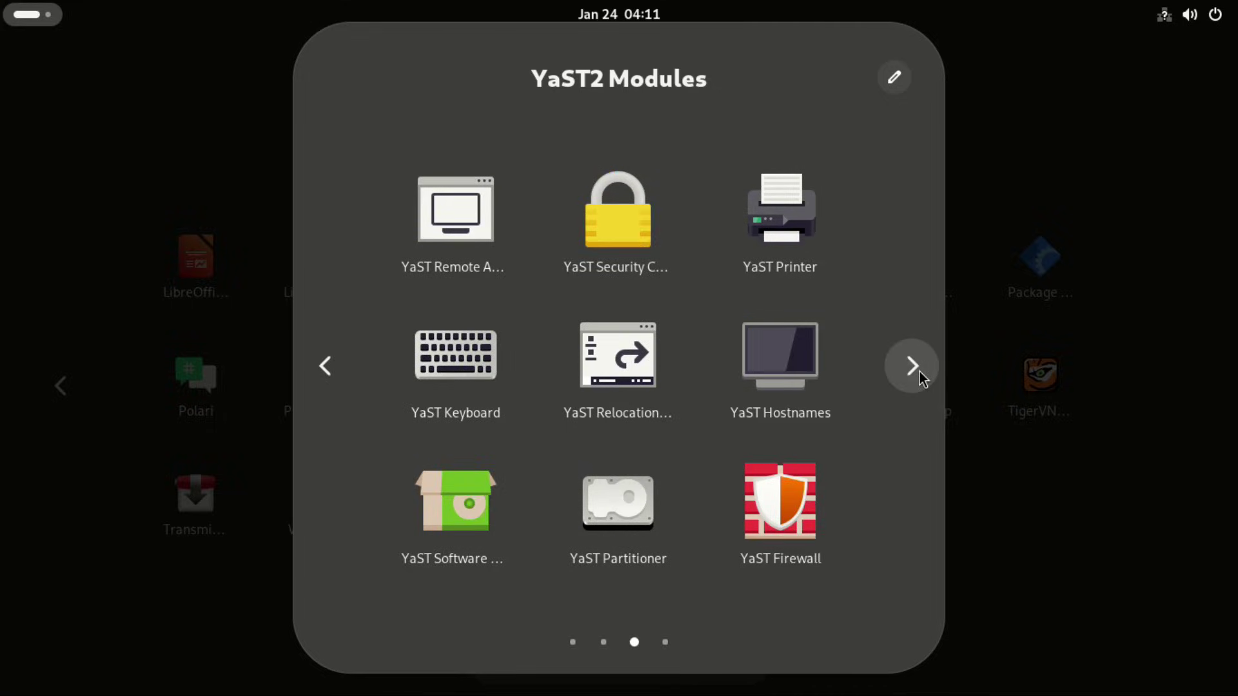
left_click(796, 513)
type("***")
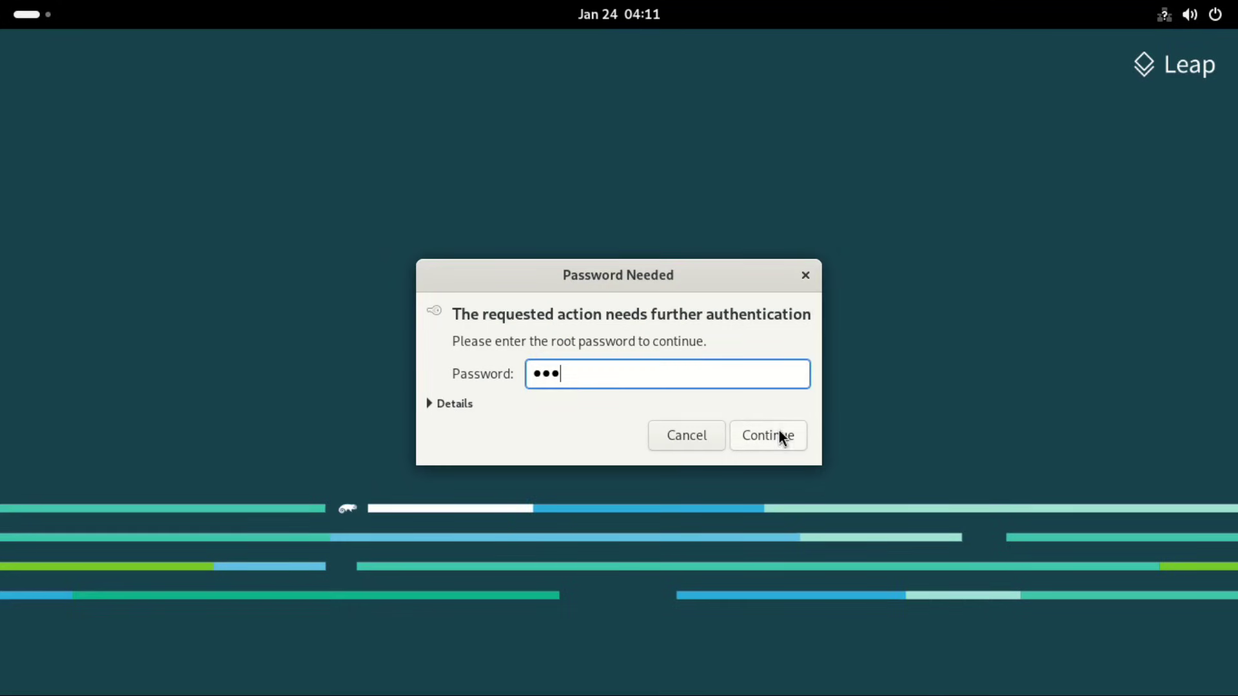
left_click(782, 436)
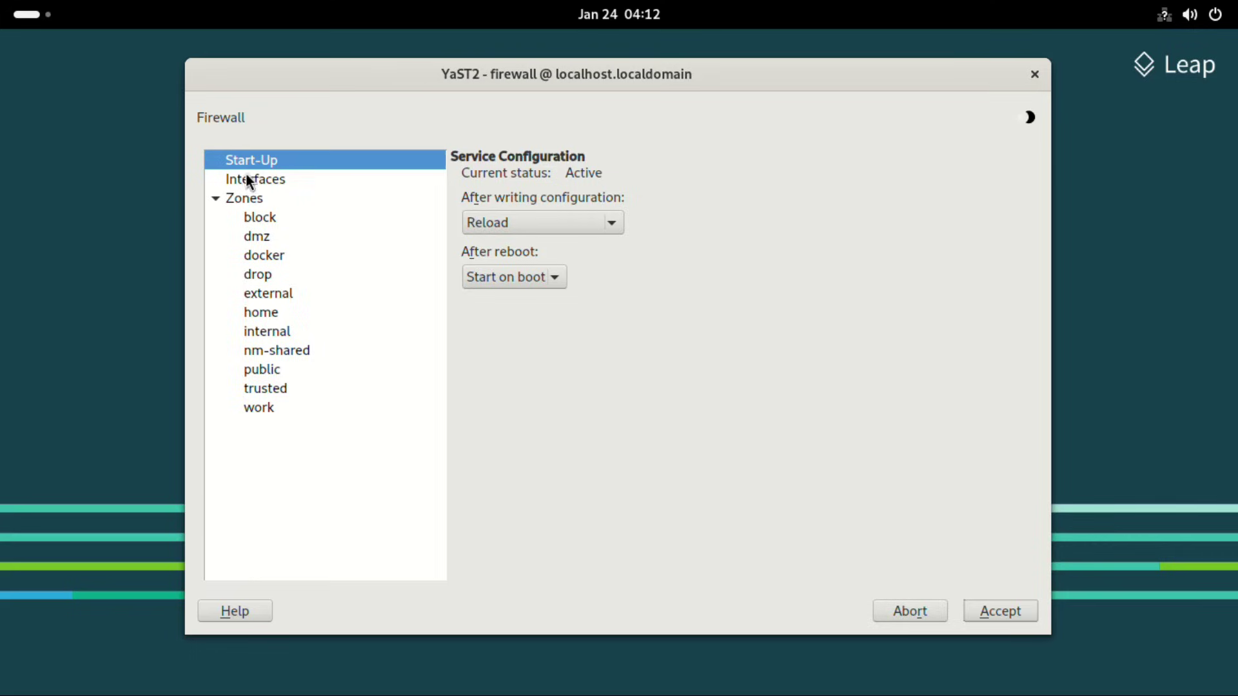
Step: Review the firewall Interfaces and Zones, then check the Start-Up After reboot options
left_click(256, 179)
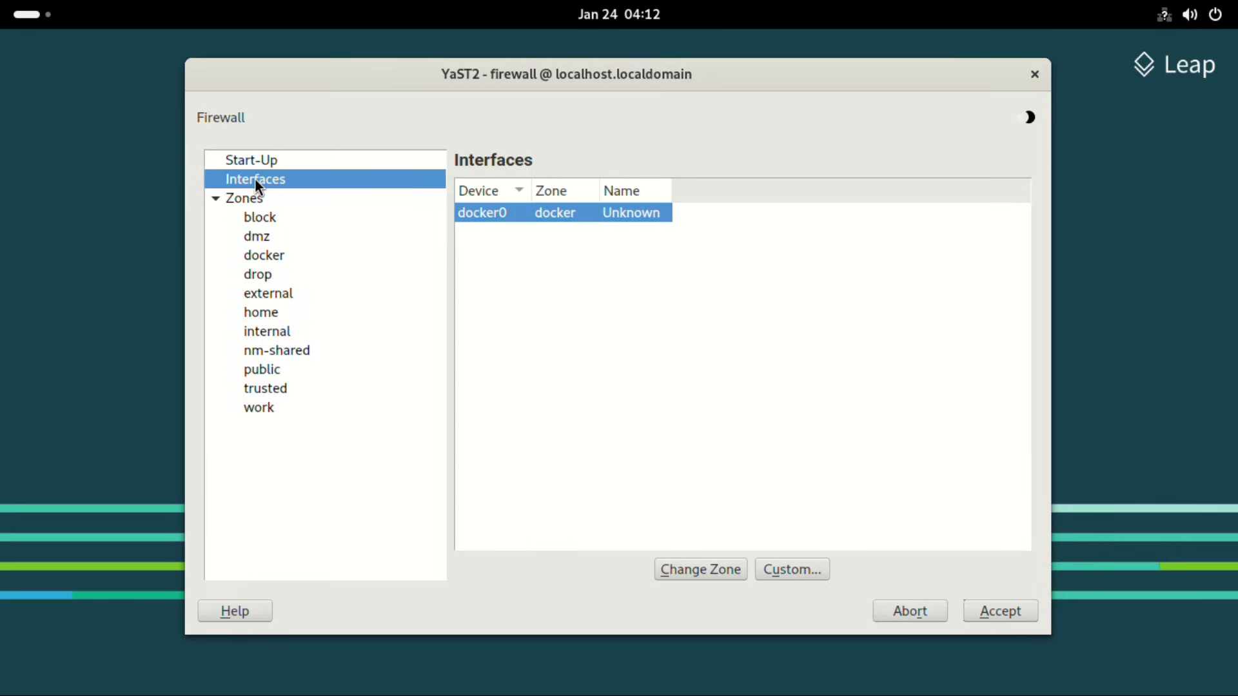
left_click(254, 200)
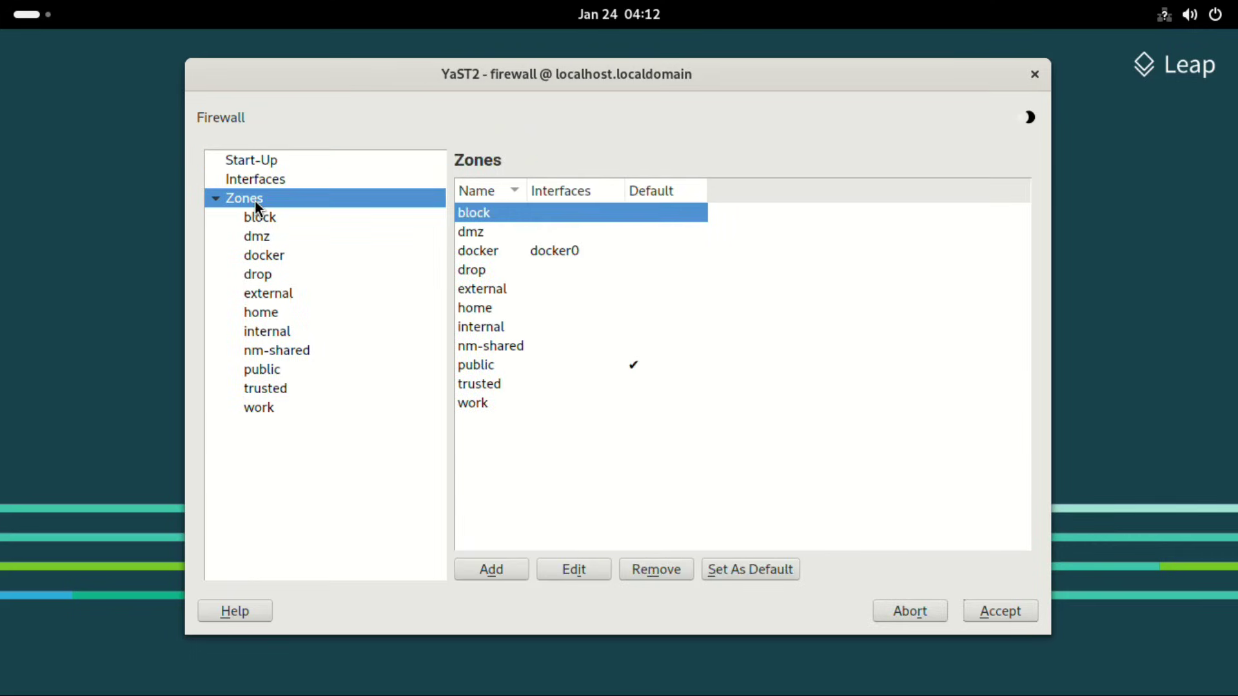
left_click(268, 164)
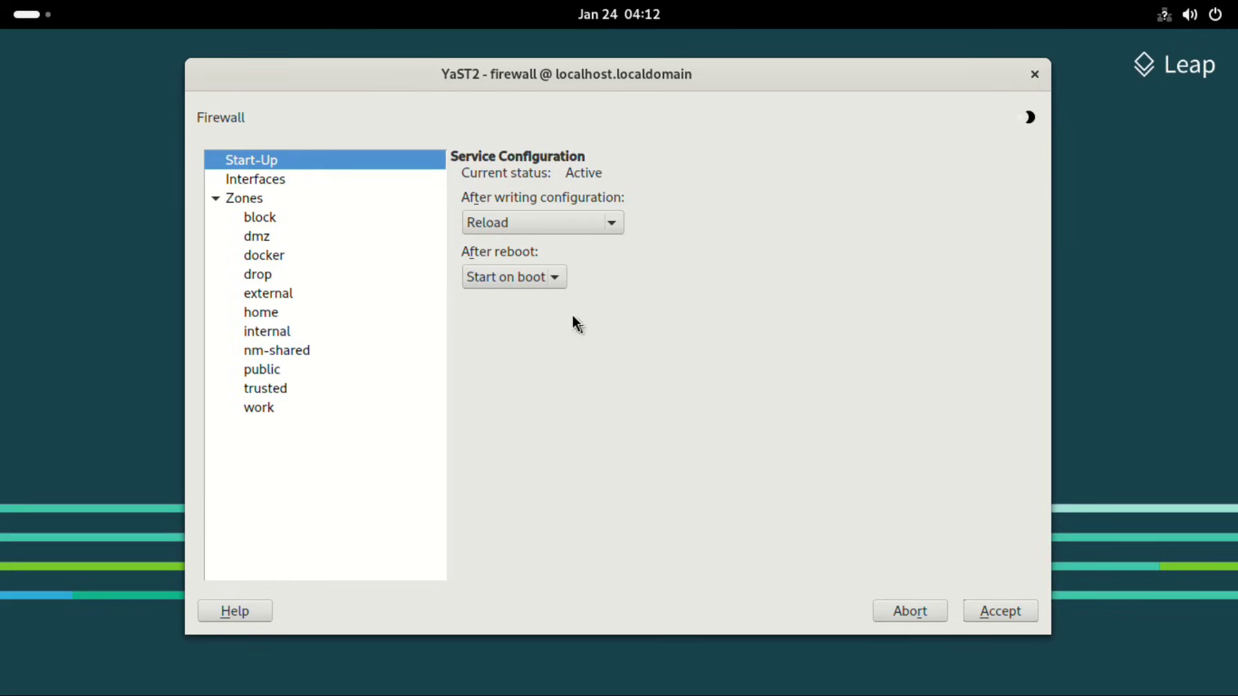
left_click(564, 280)
Step: Preview the installation, highcontrast and cyan-black style sheets, then keep style.qss and close the chooser
left_click(718, 316)
left_click(1031, 118)
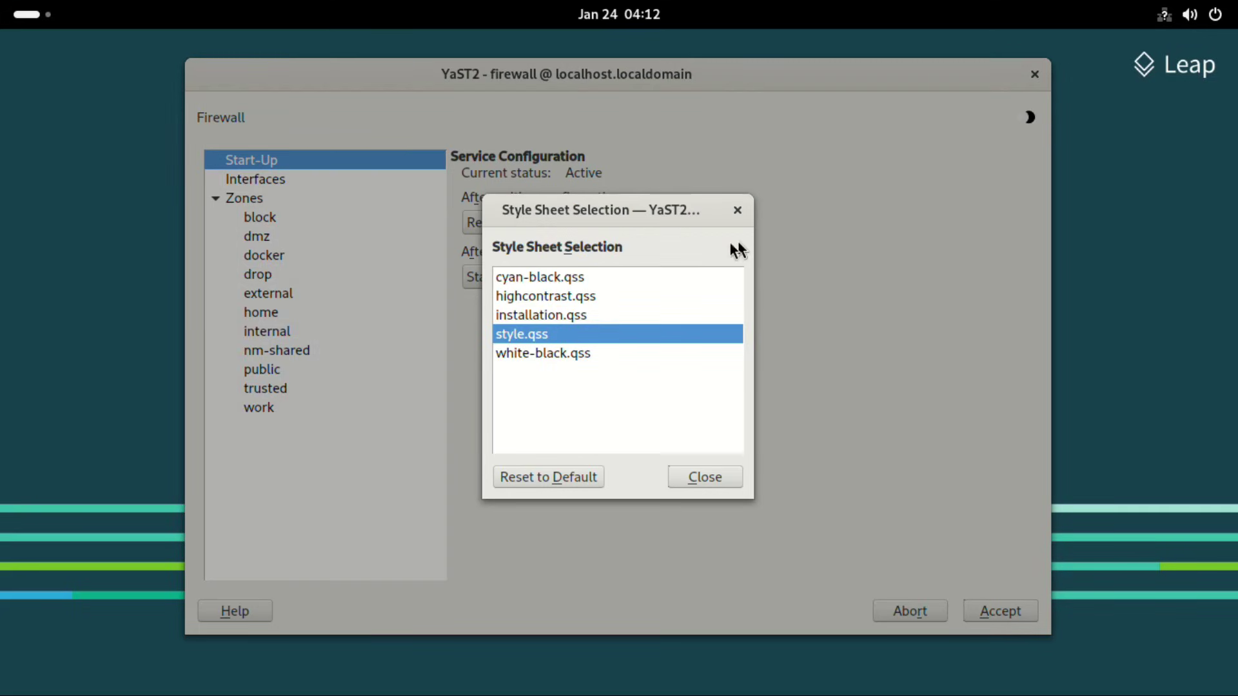
left_click(550, 318)
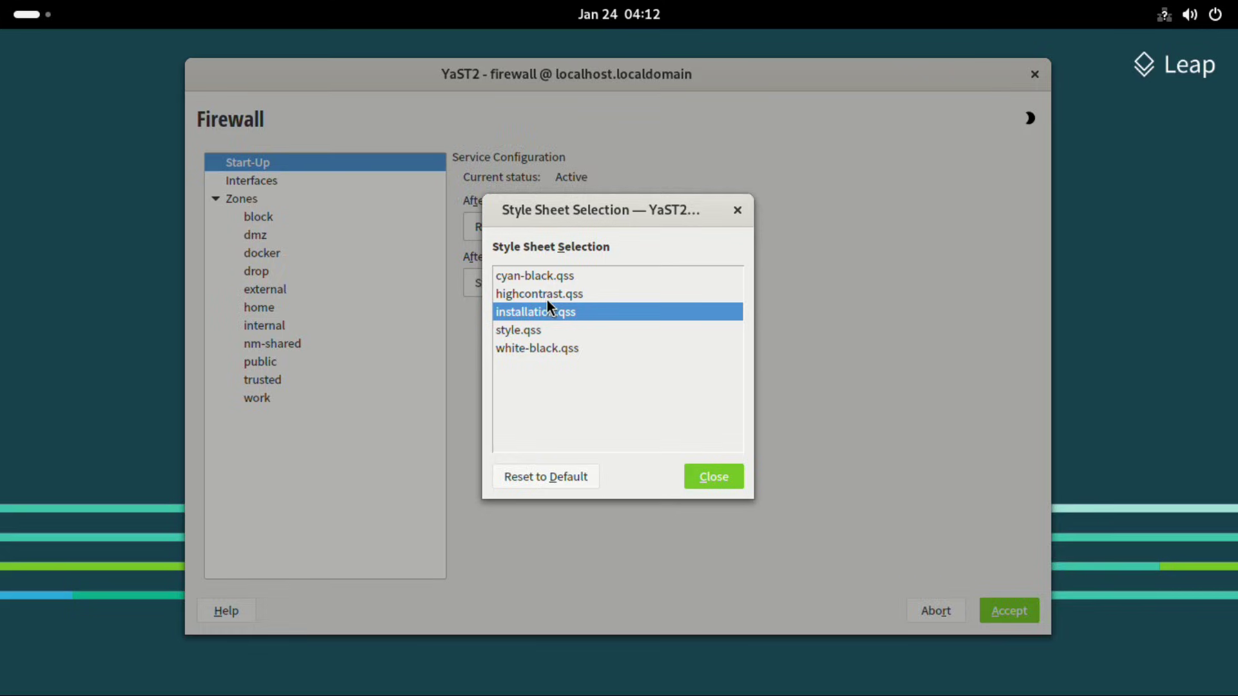
left_click(547, 297)
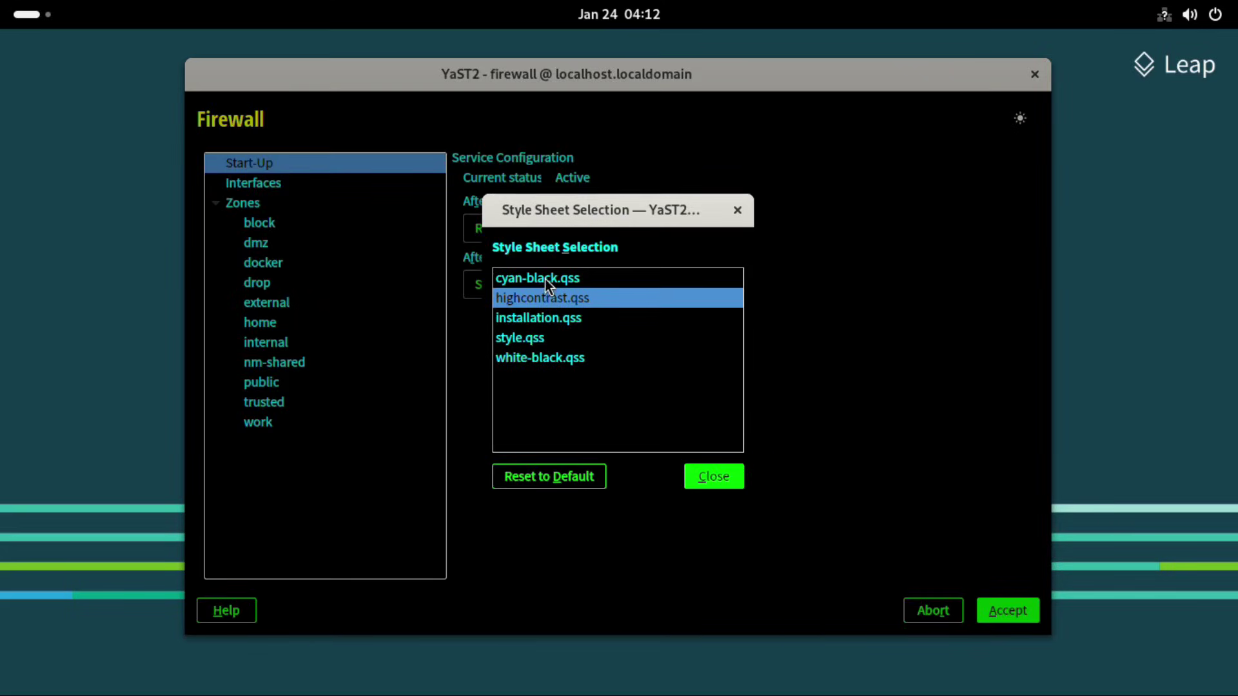
left_click(544, 280)
left_click(539, 339)
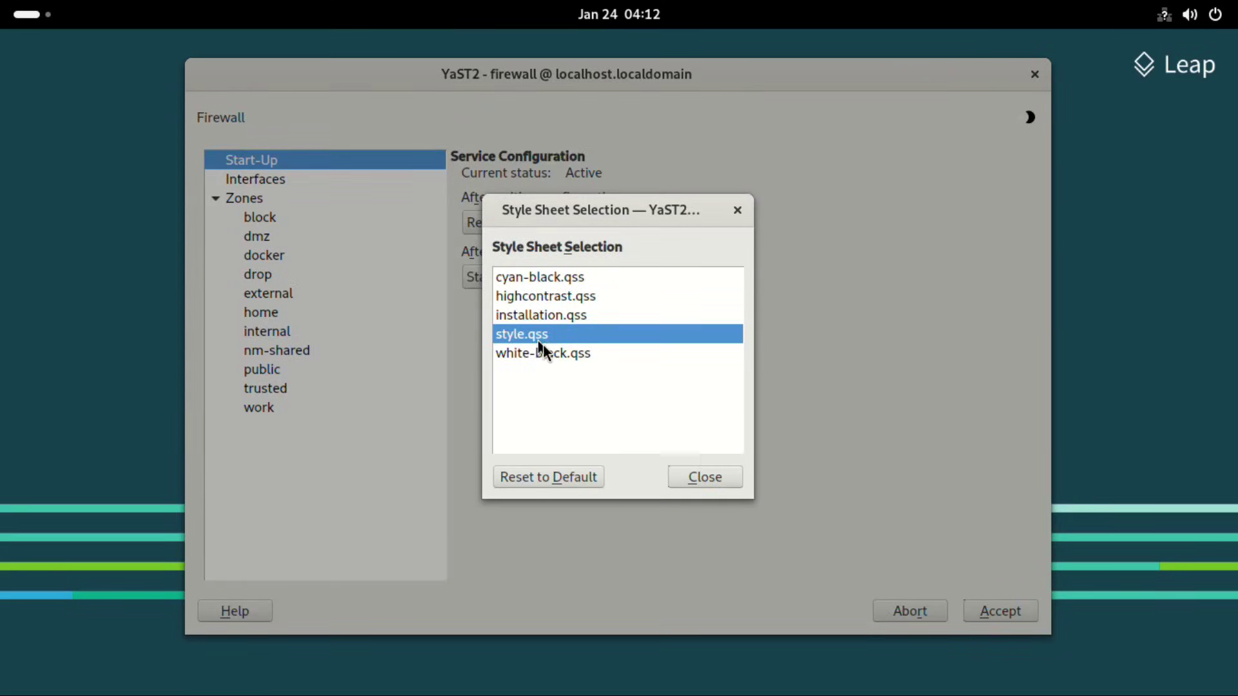
left_click(712, 476)
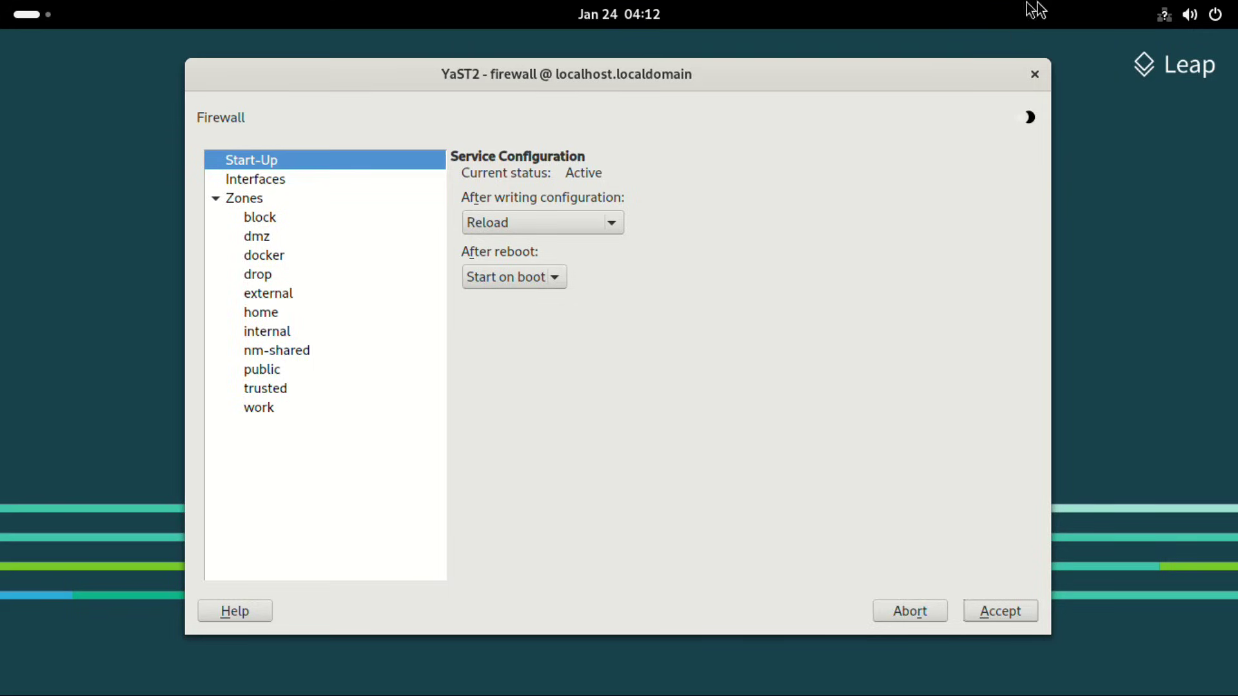
Step: Open Files at Home, confirm version 45.2.1 in About Files, and close that window
key("super")
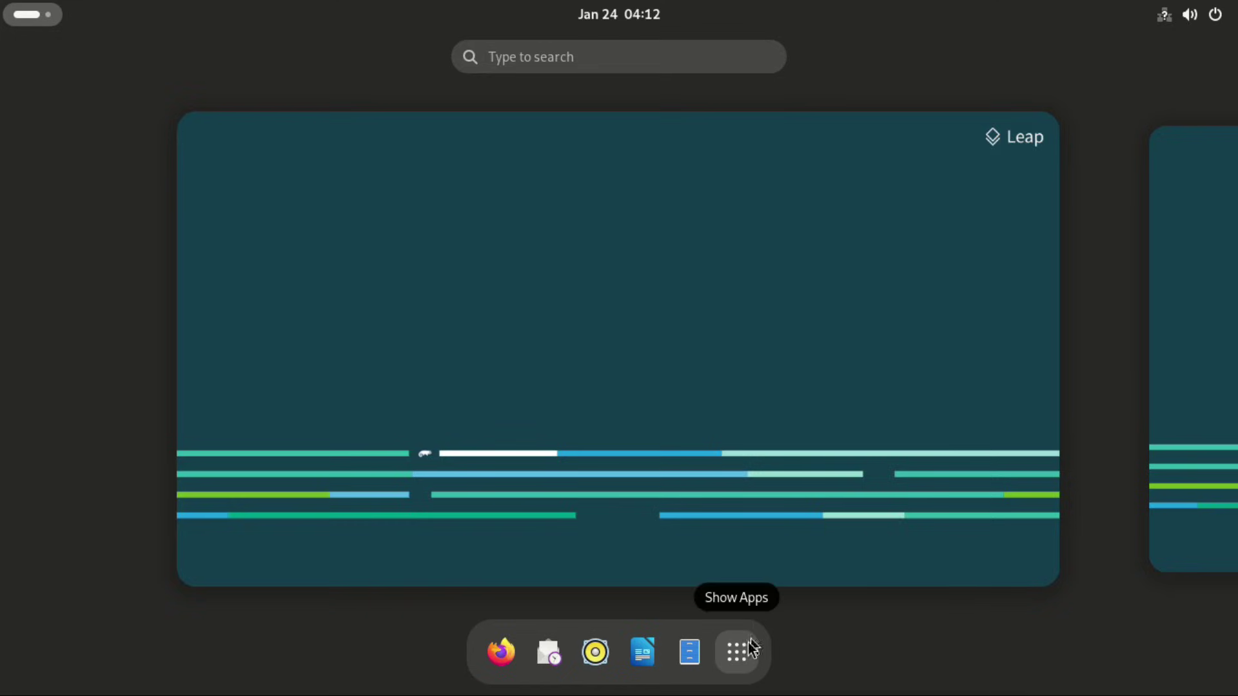
left_click(690, 653)
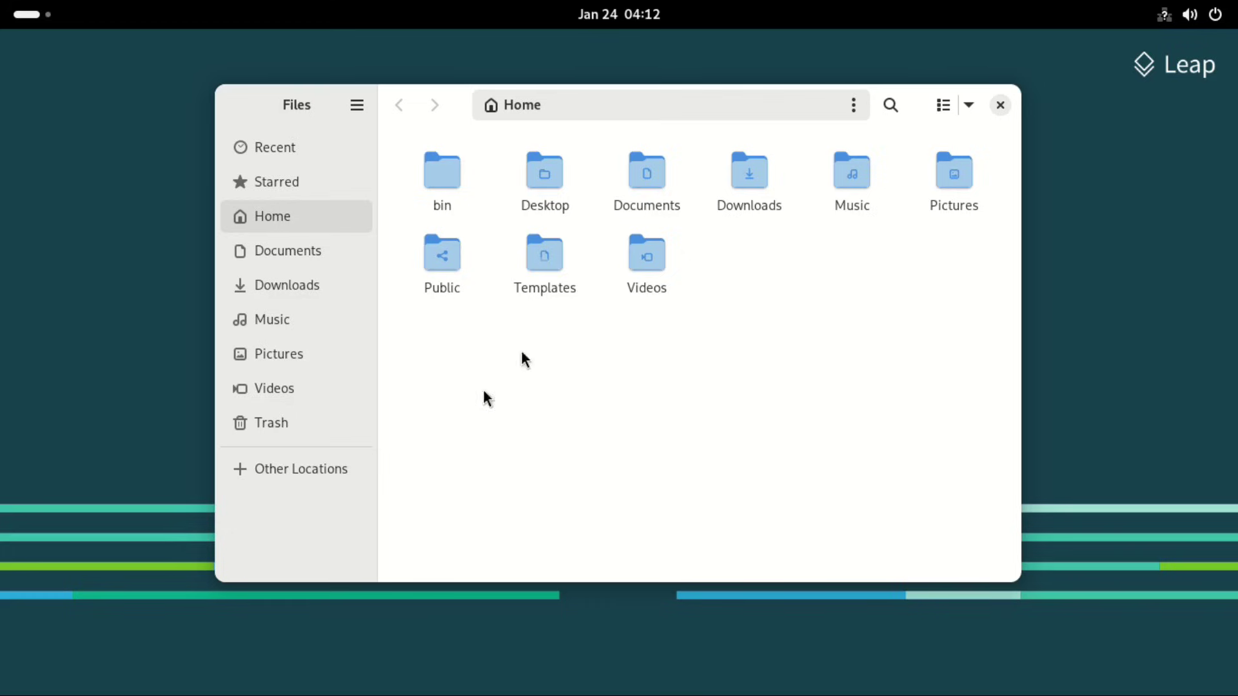
left_click(357, 104)
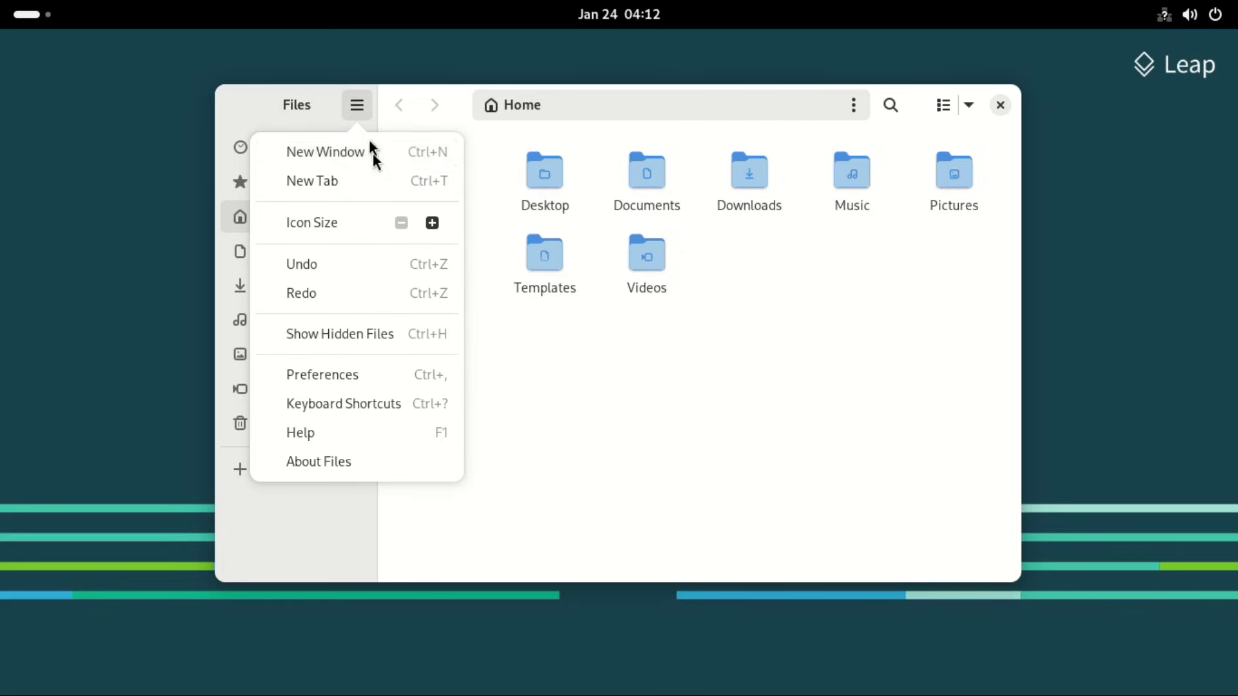
left_click(319, 461)
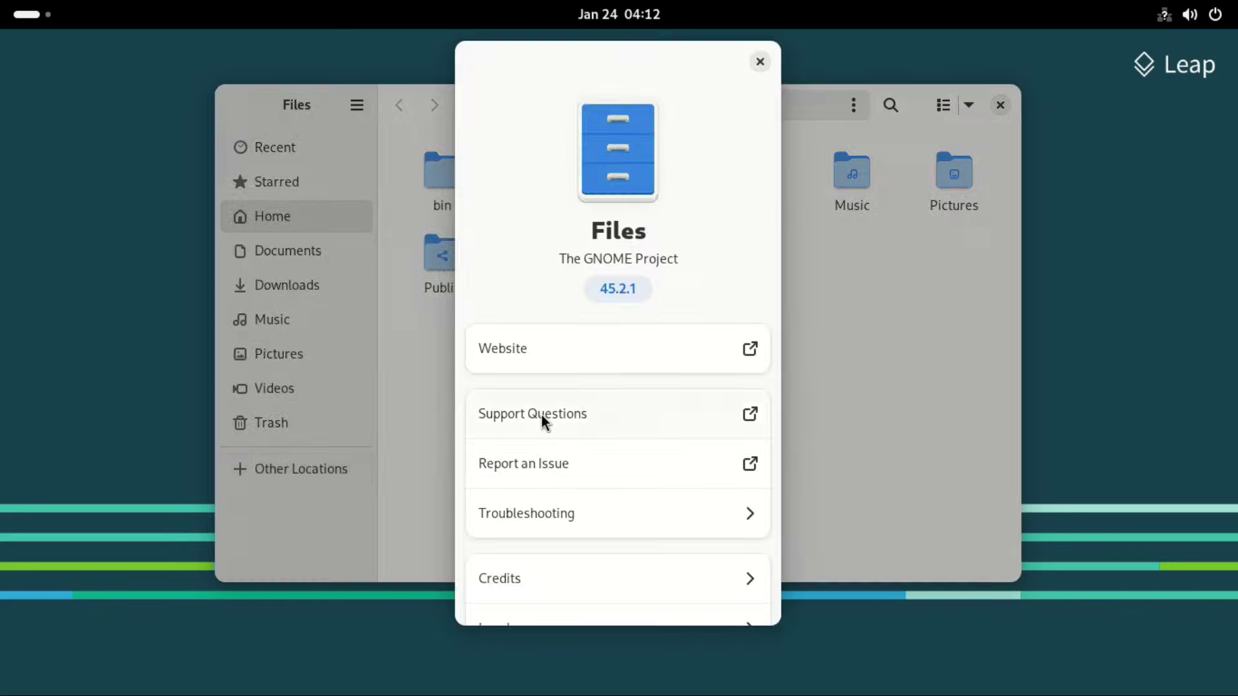
scroll(614, 482, "down", 1)
scroll(614, 482, "up", 1)
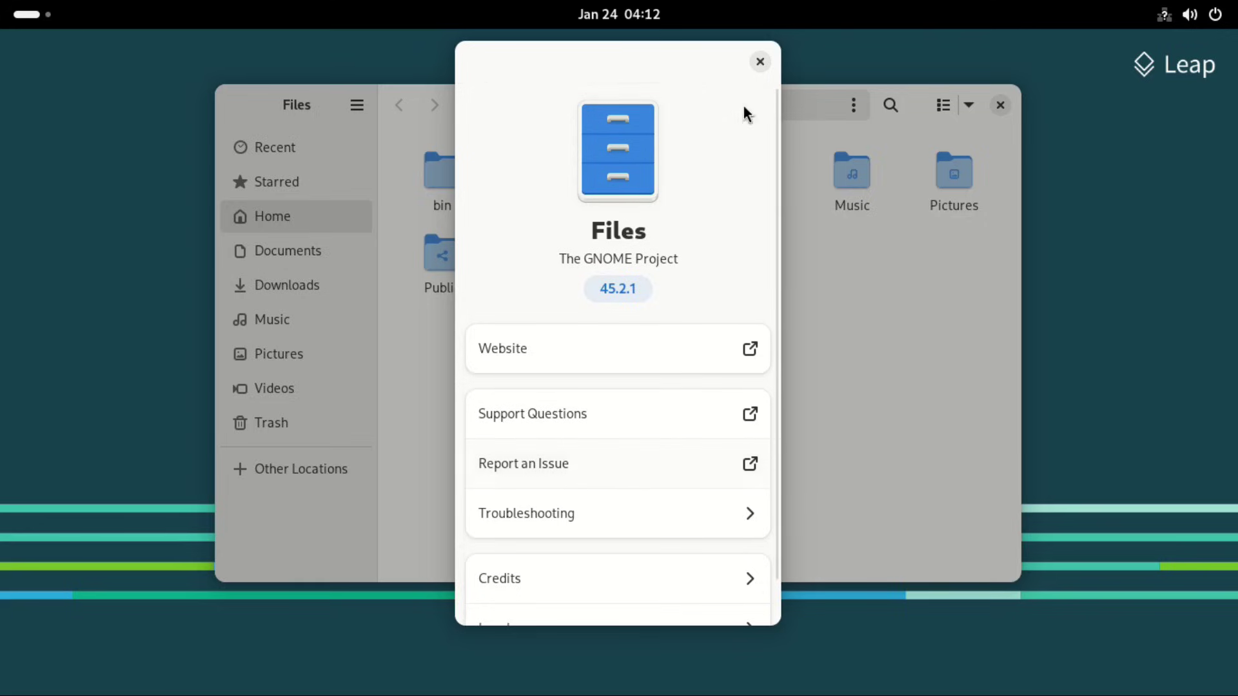
left_click(761, 62)
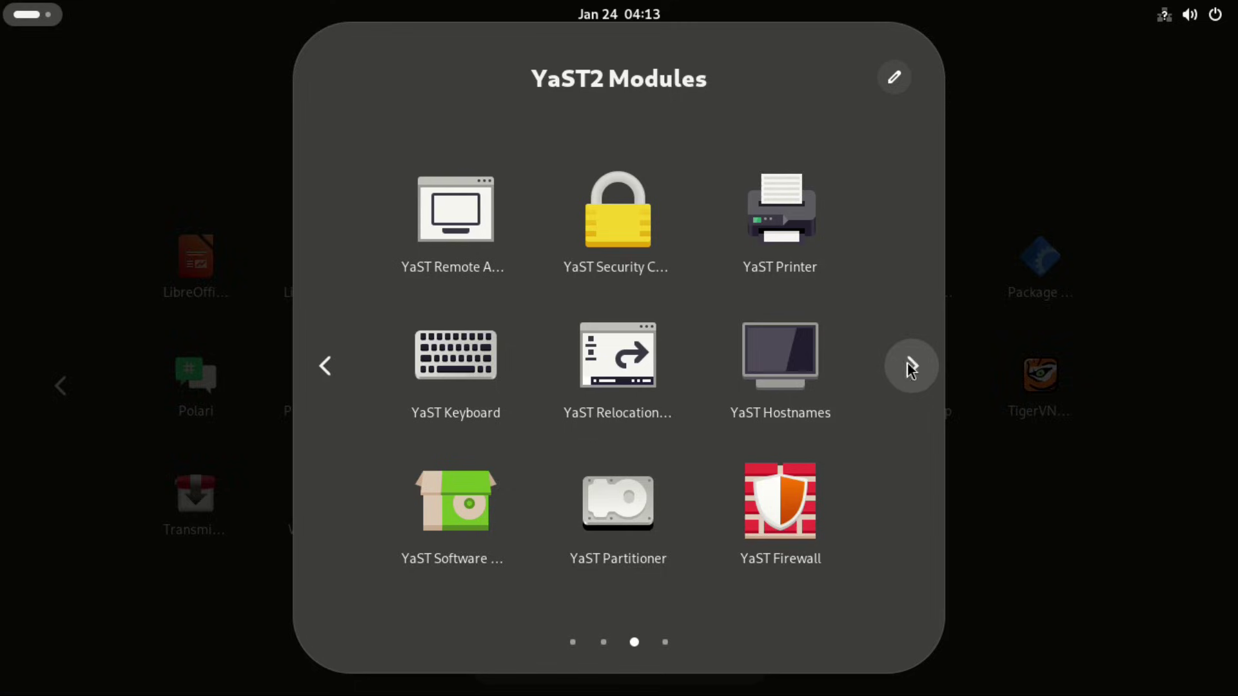
Step: Launch YaST Software Management and enter the root password to start the software manager
left_click(914, 366)
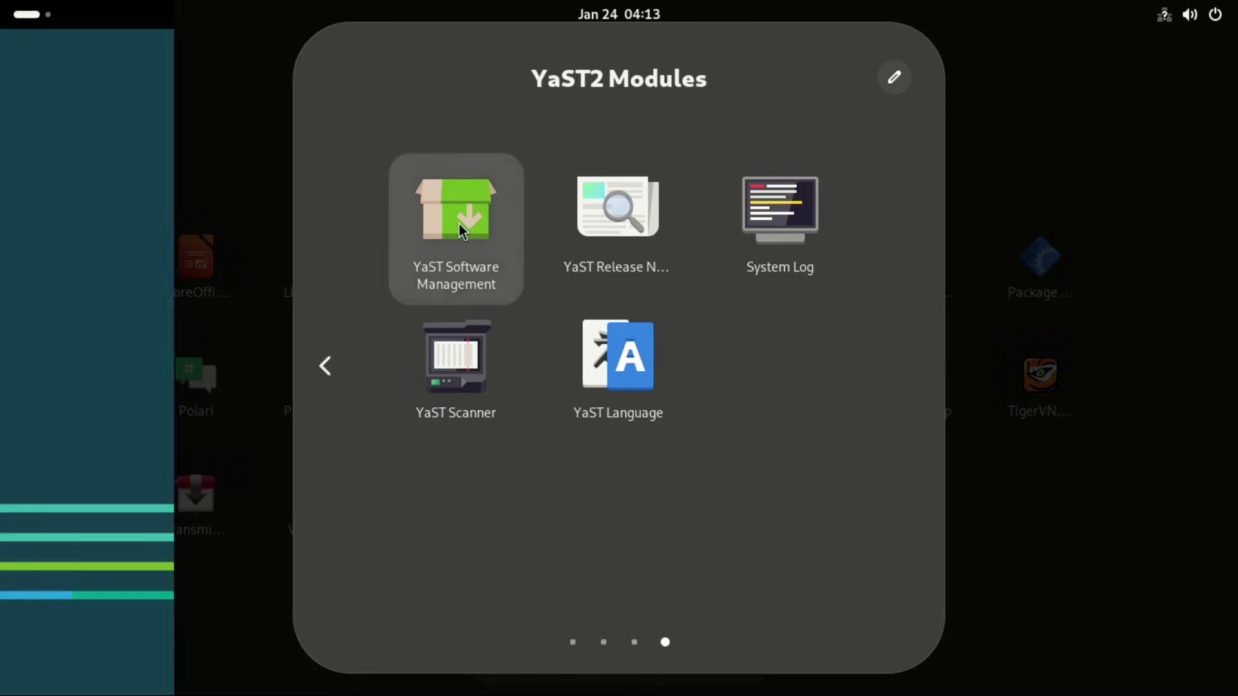
type("•••")
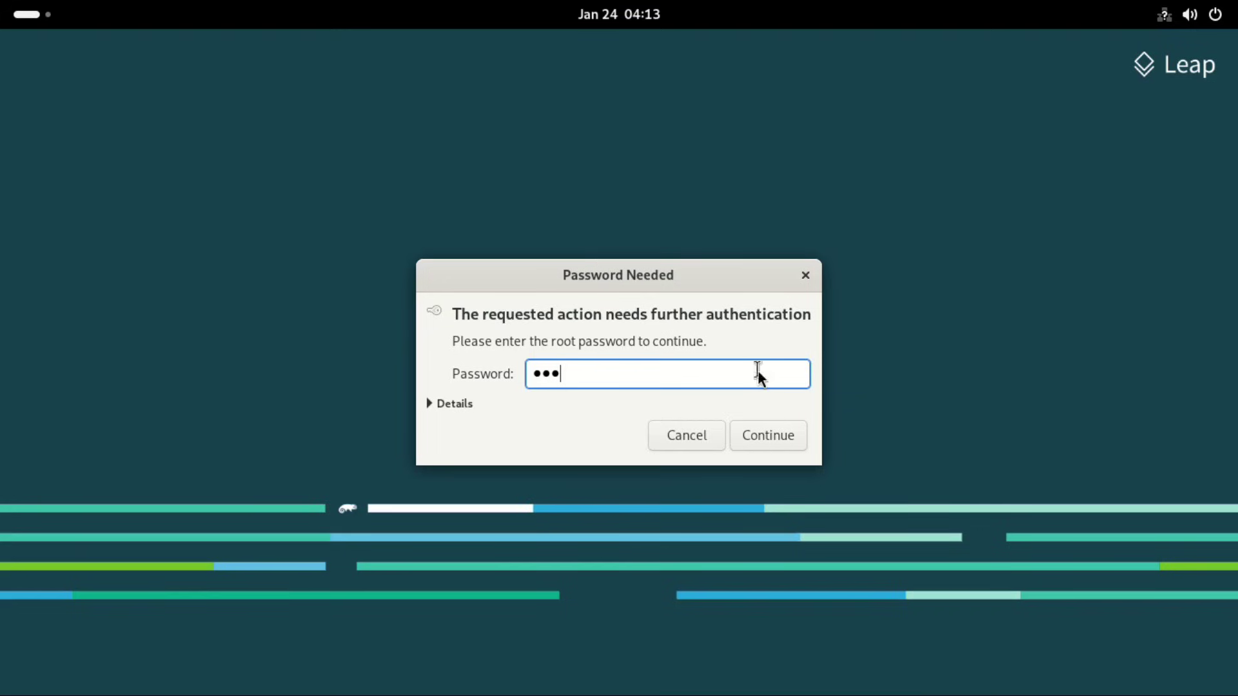
left_click(770, 442)
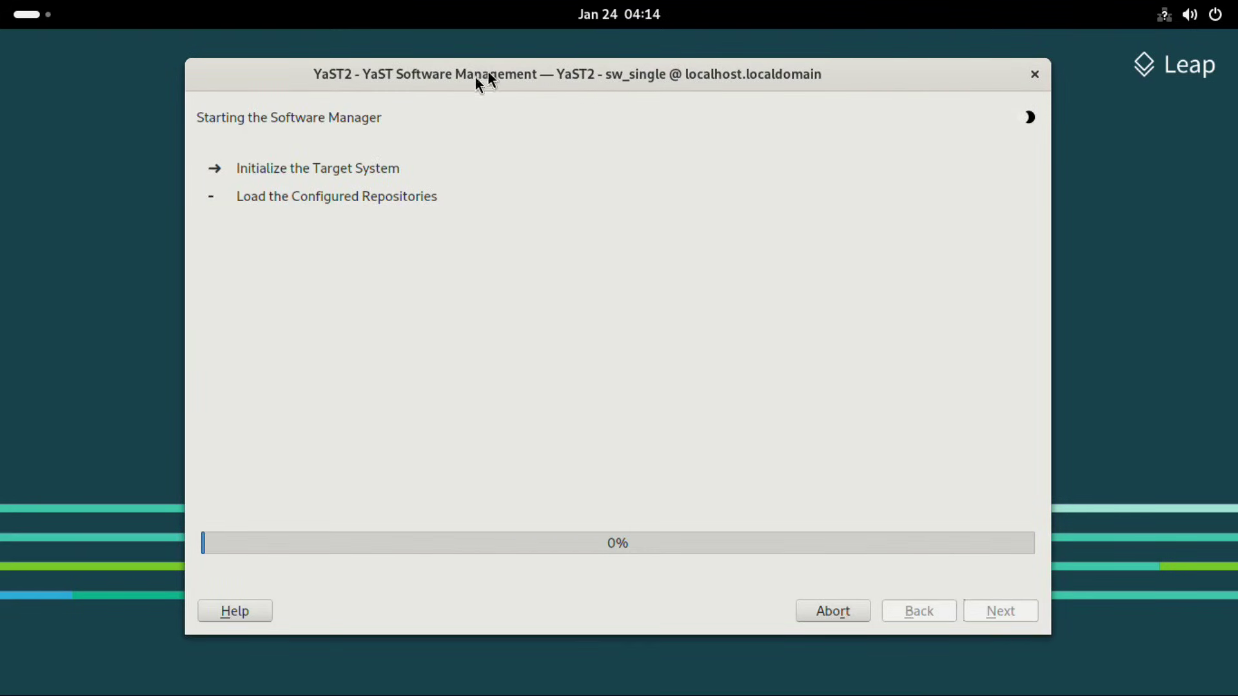
Step: Launch Firefox on the empty second workspace, where search.opensuse.org fails with a secure connection error
key("super")
key("super+Page_Down")
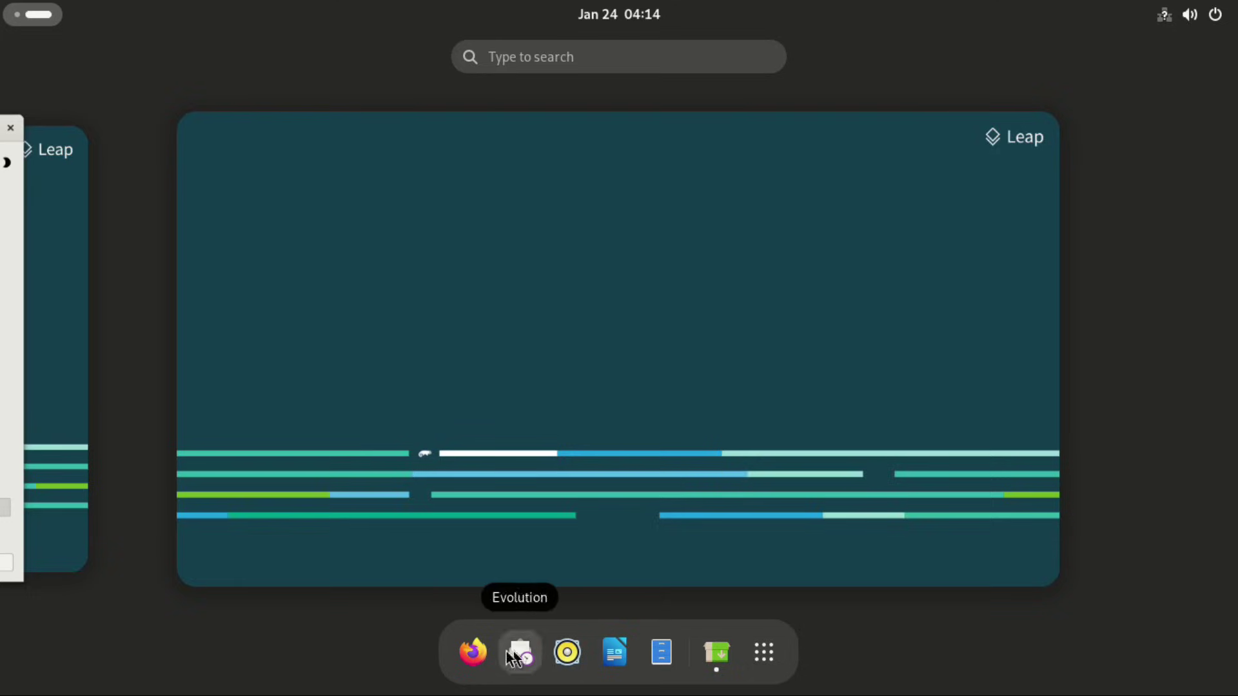
left_click(486, 651)
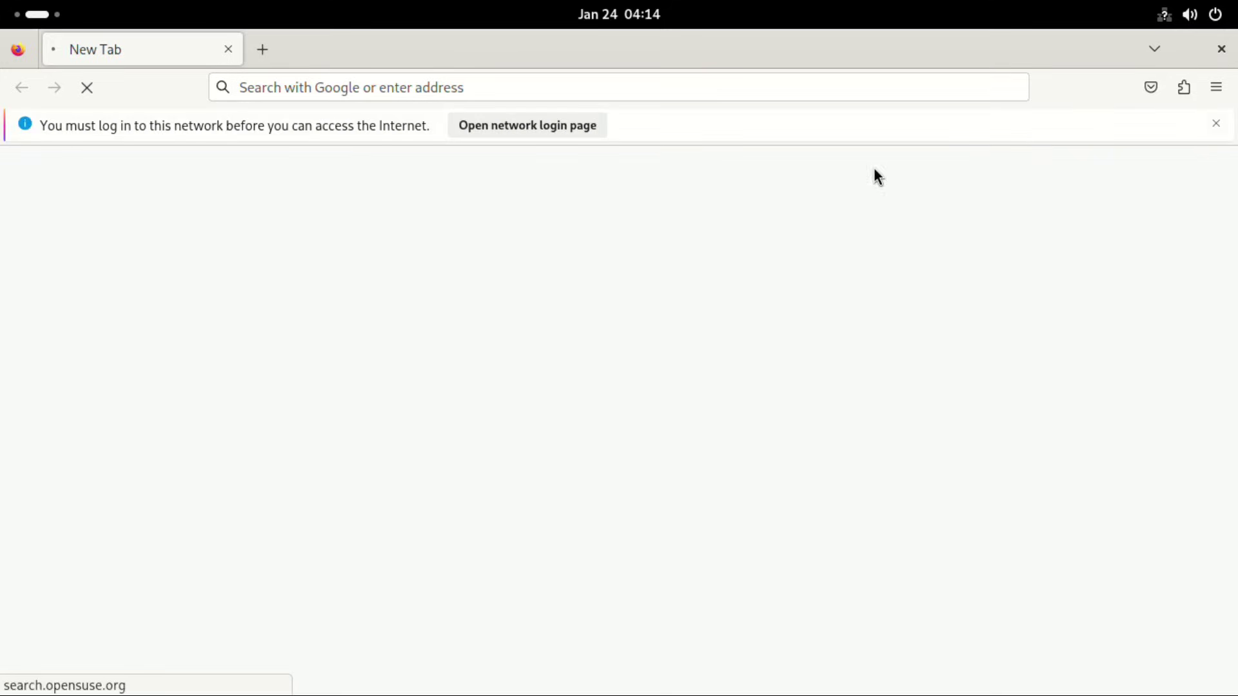
Step: Open Firefox Settings, close that tab, then close the browser window
left_click(1217, 87)
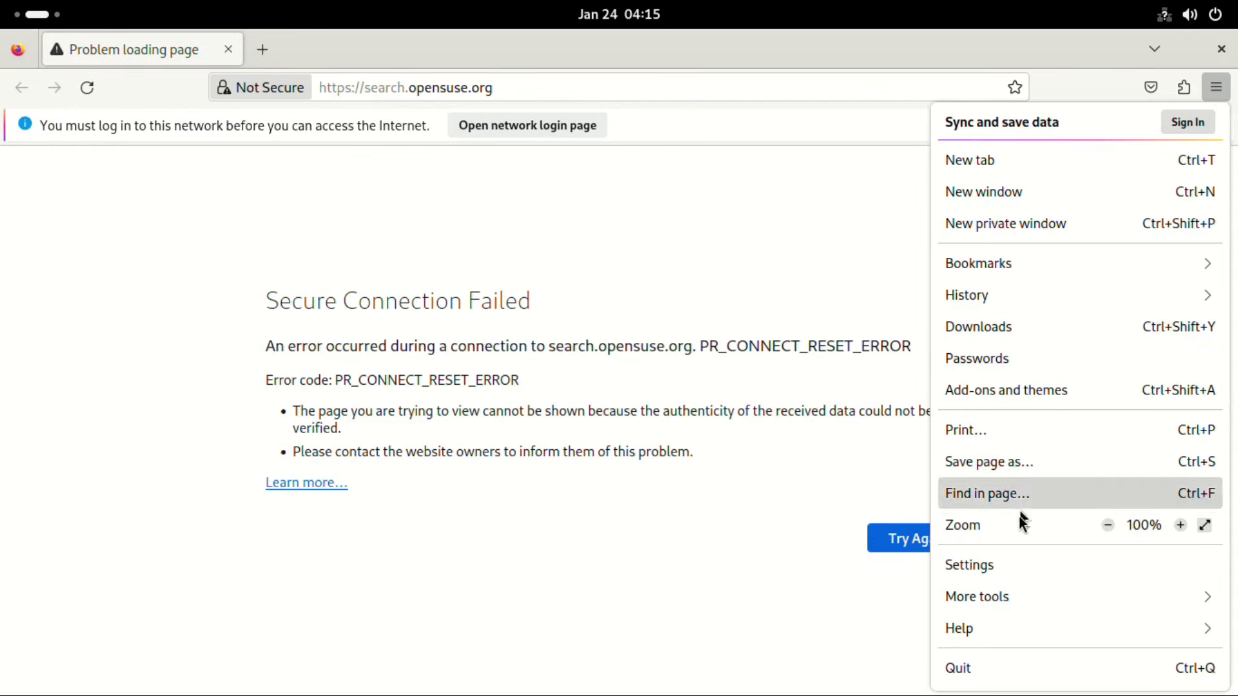
left_click(988, 567)
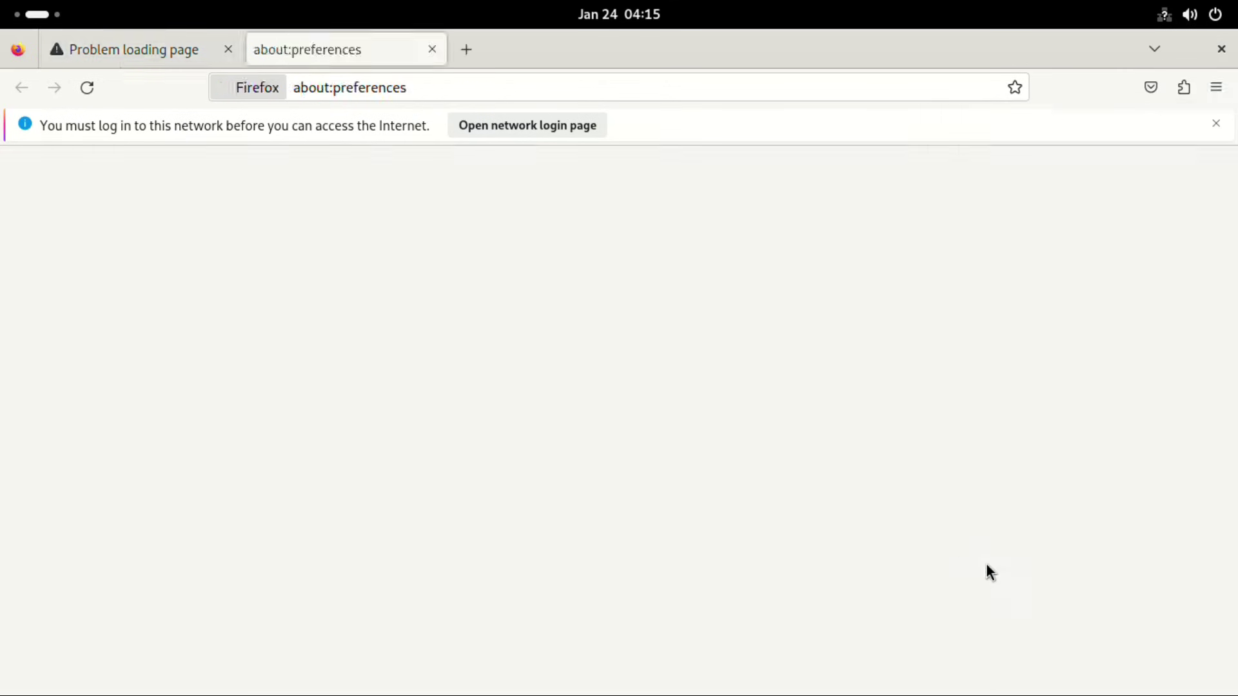
key("ctrl+w")
left_click(1220, 49)
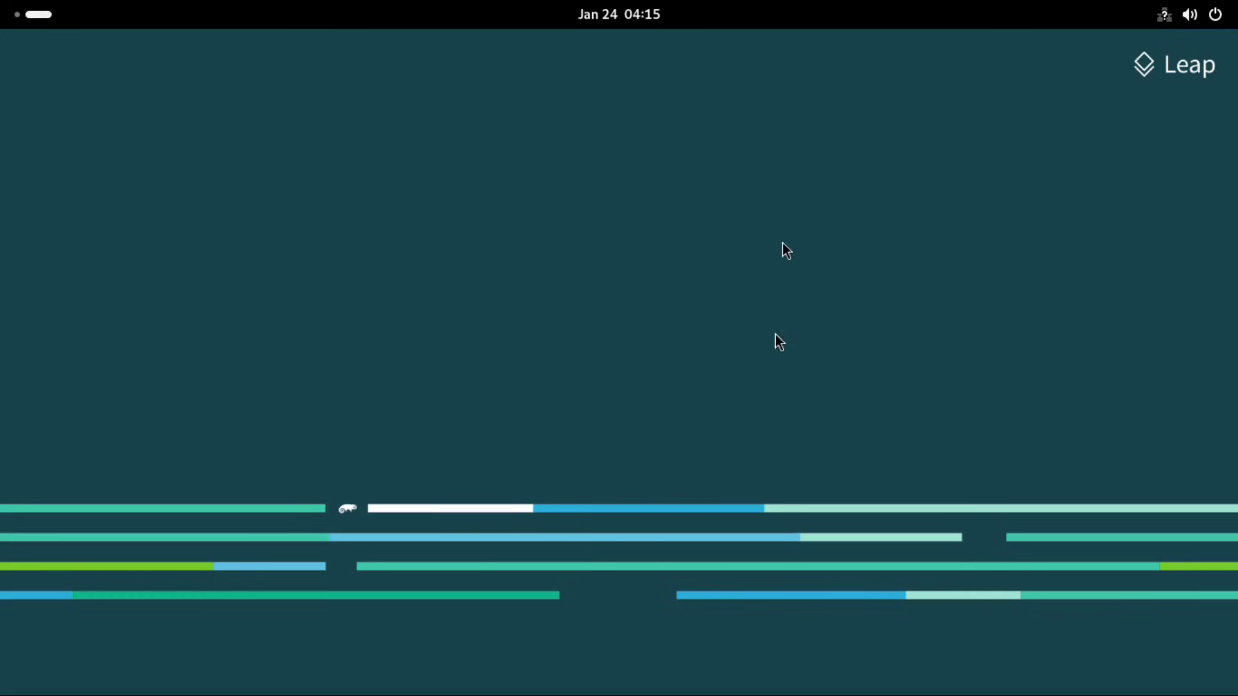
key("super")
Step: Launch Writer, switch off Show tips on startup, and open About LibreOffice showing version 24.2.1.2
left_click(620, 651)
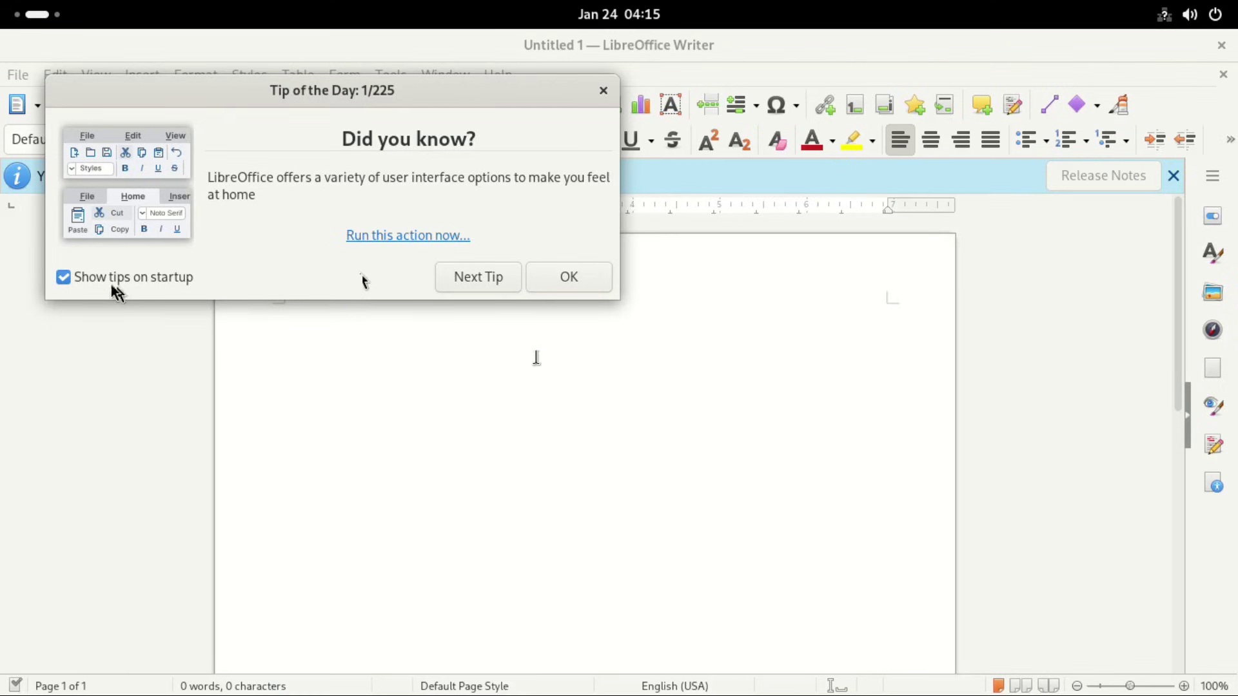
left_click(68, 278)
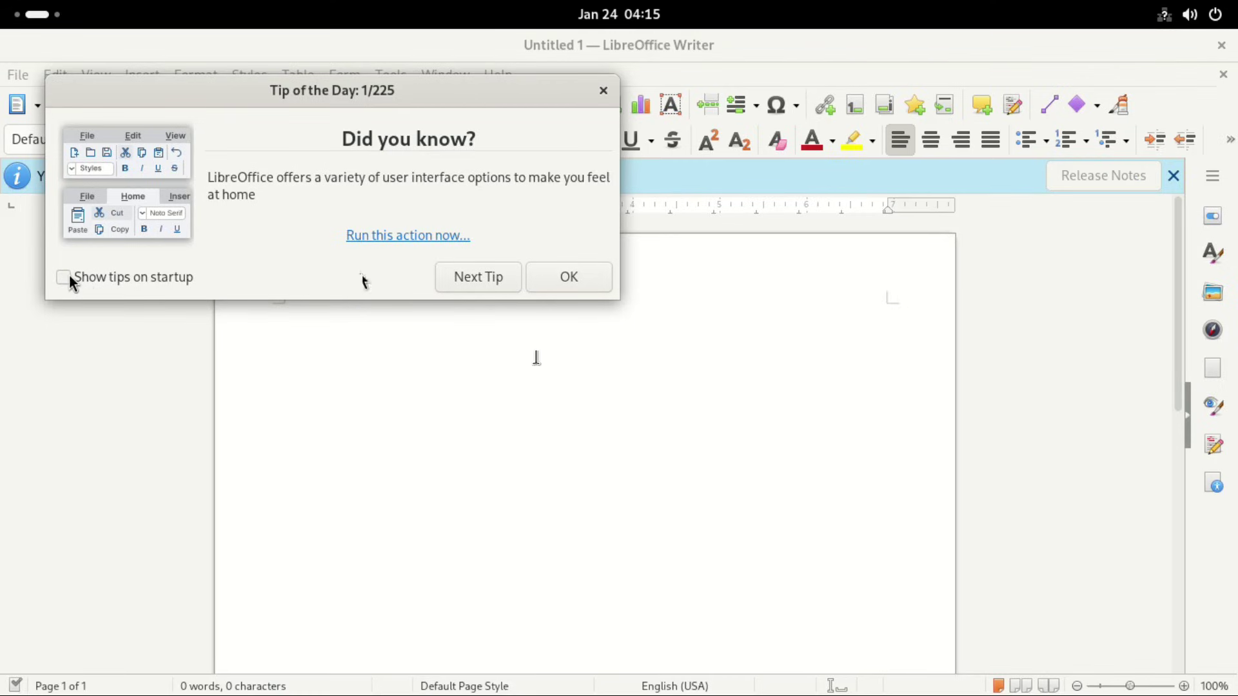
left_click(570, 277)
left_click(497, 77)
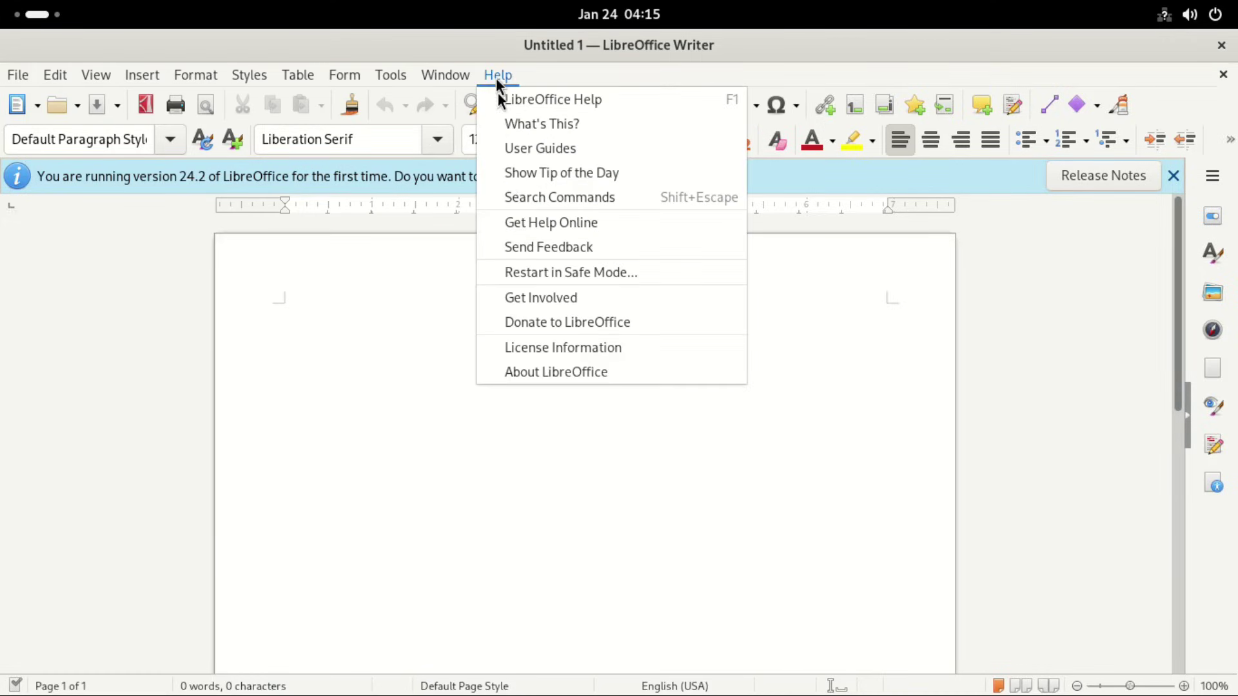
left_click(554, 370)
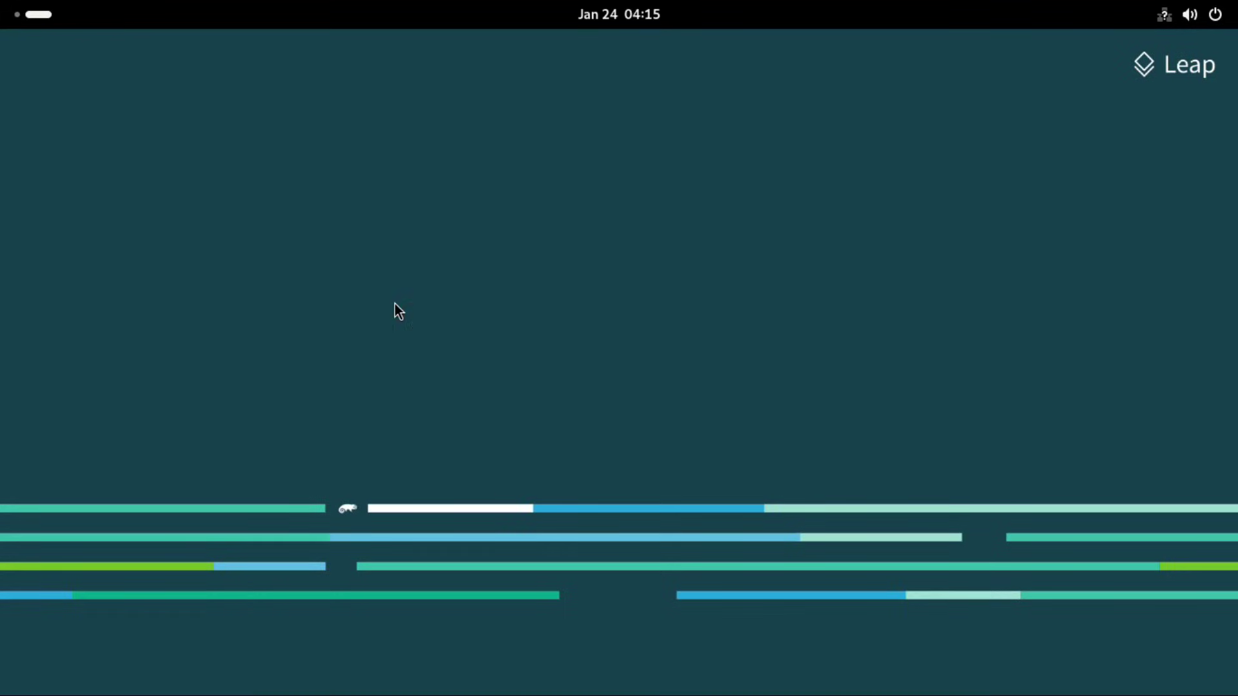
right_click(395, 310)
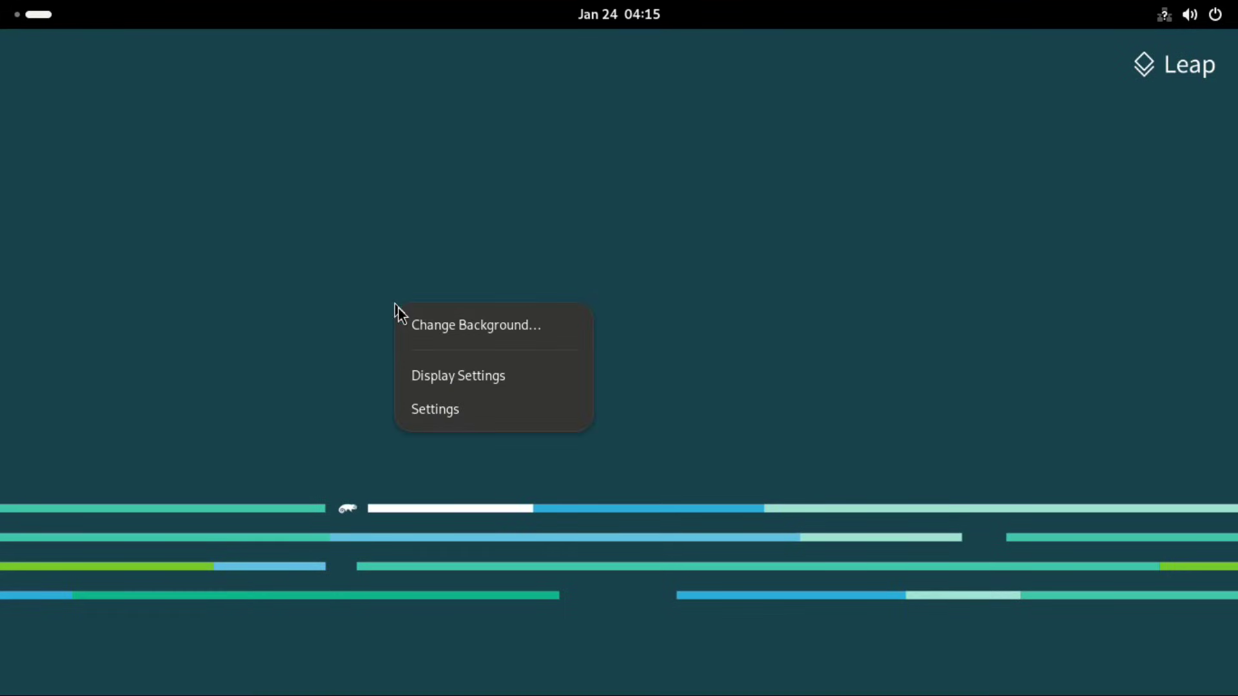
left_click(466, 334)
left_click(568, 495)
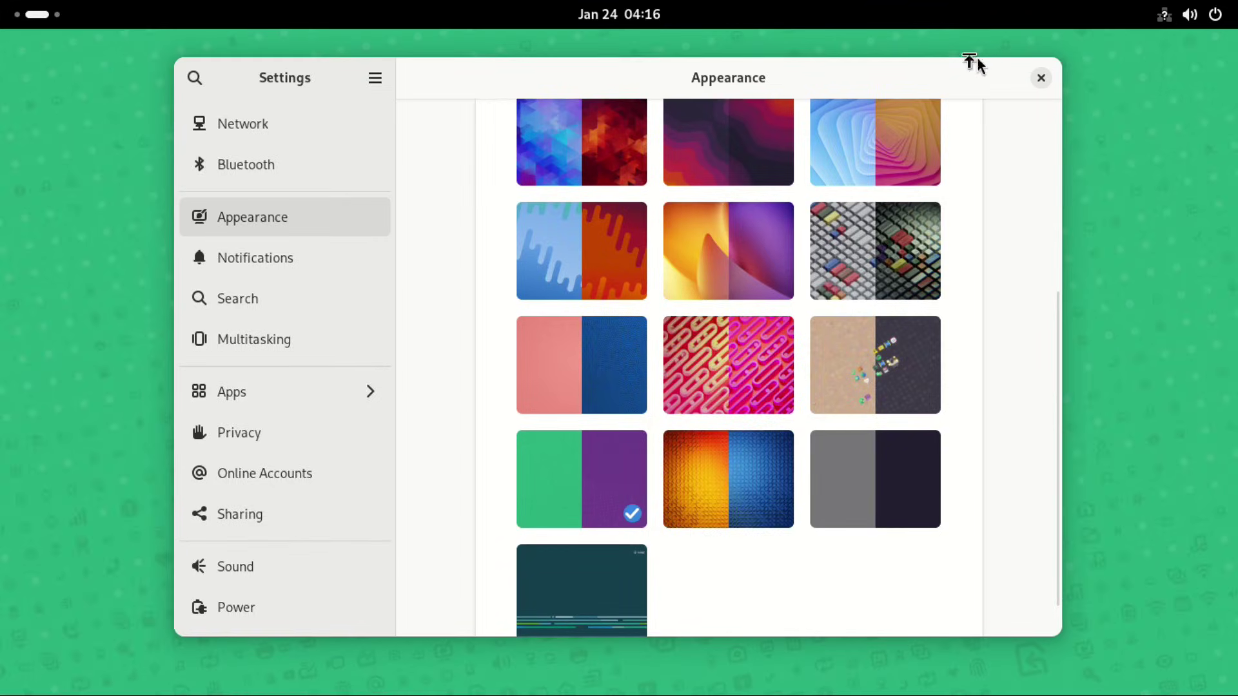
left_click(1044, 80)
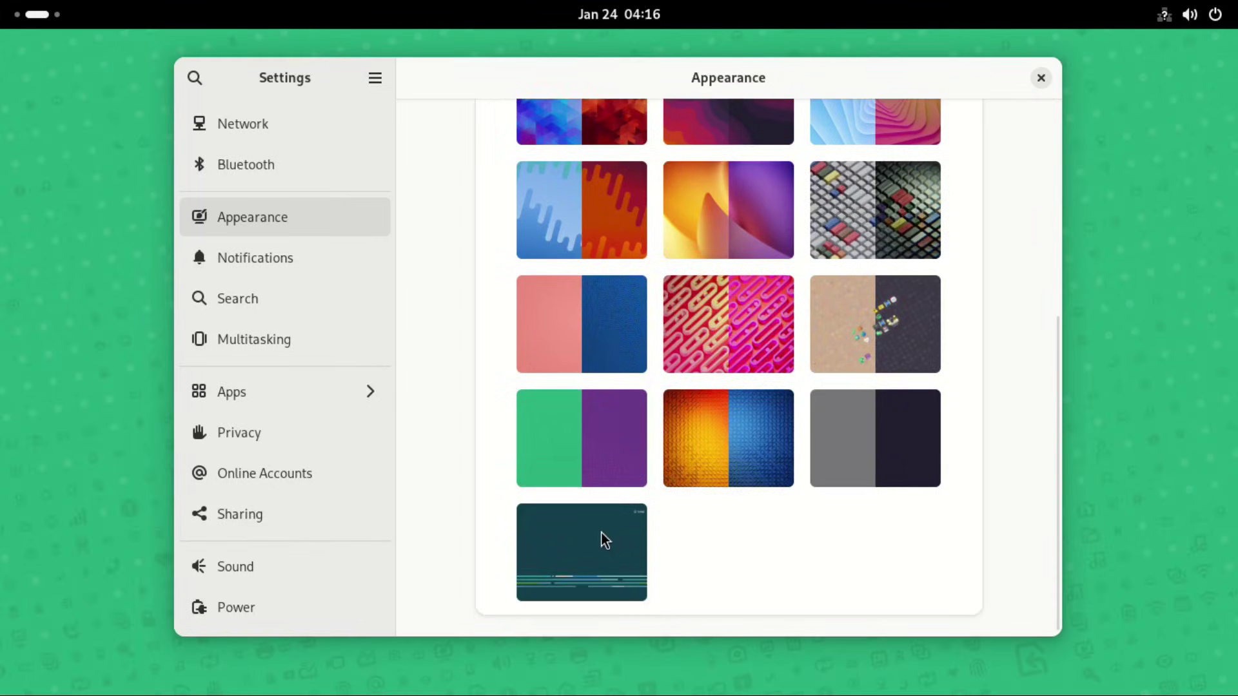
left_click(605, 540)
left_click(1041, 78)
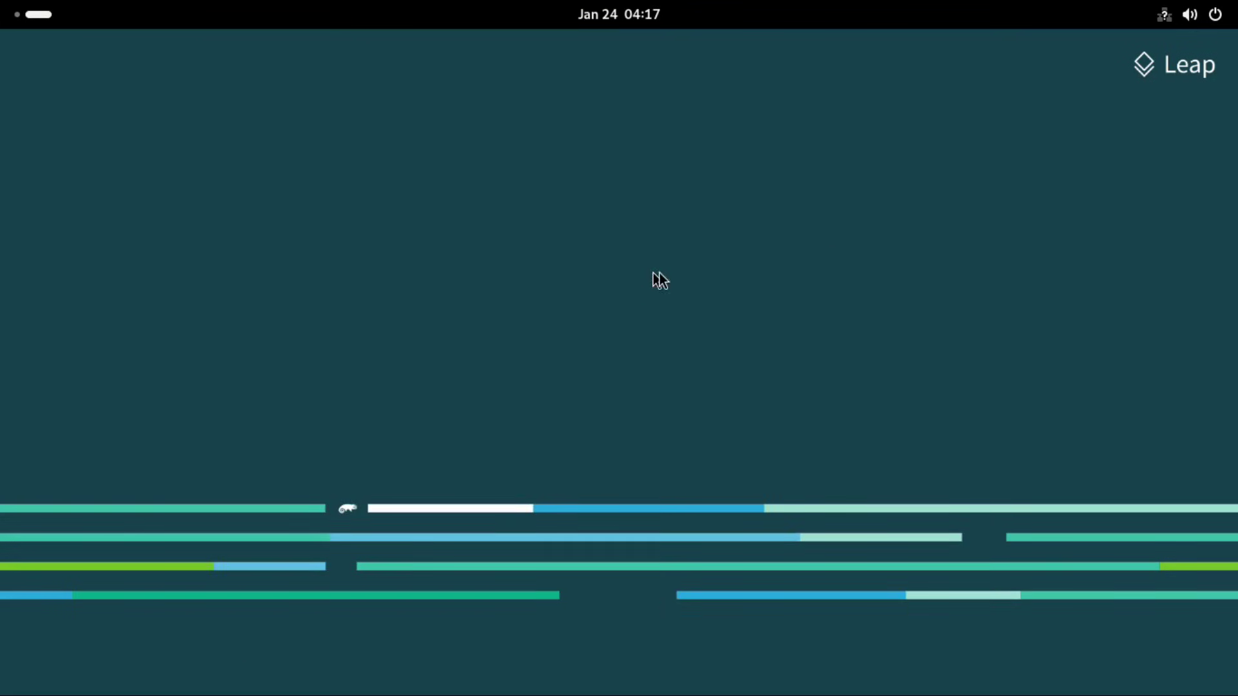